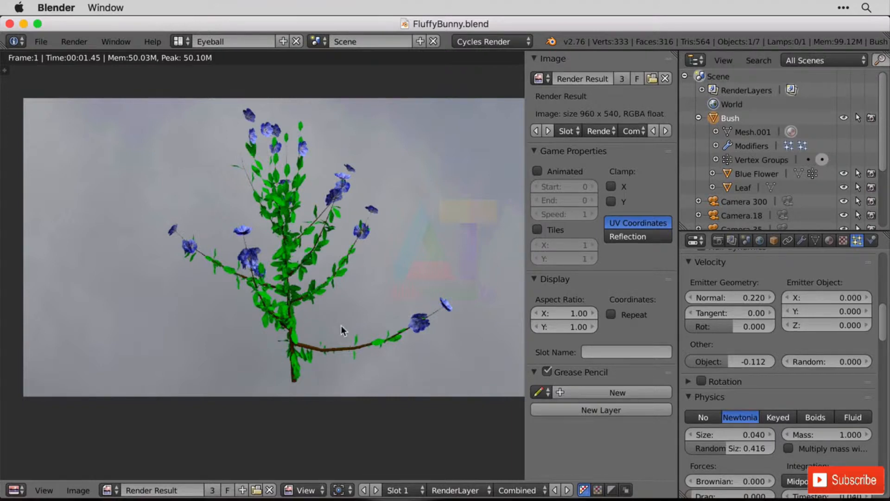
Step: Change the render image area to a 3D View and show an empty layer
{"action": "left_click", "coordinate": [16, 491]}
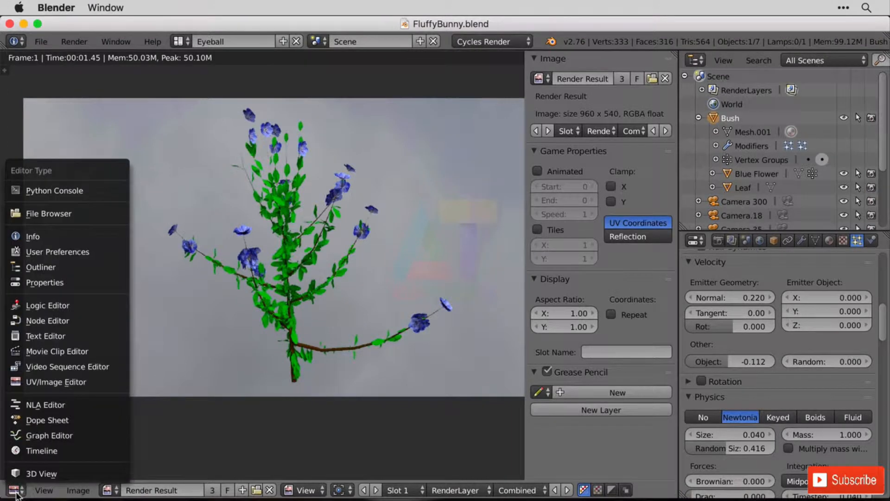
{"action": "left_click", "coordinate": [54, 474]}
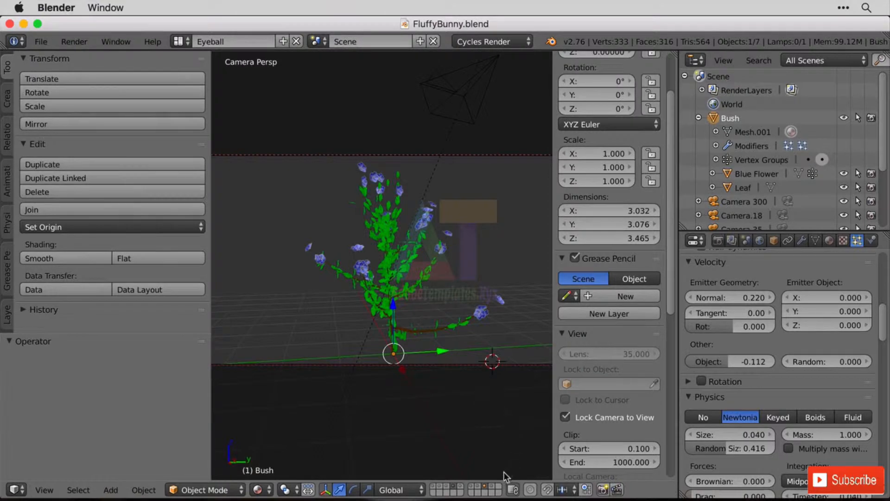
{"action": "key", "text": "a"}
{"action": "key", "text": "Delete"}
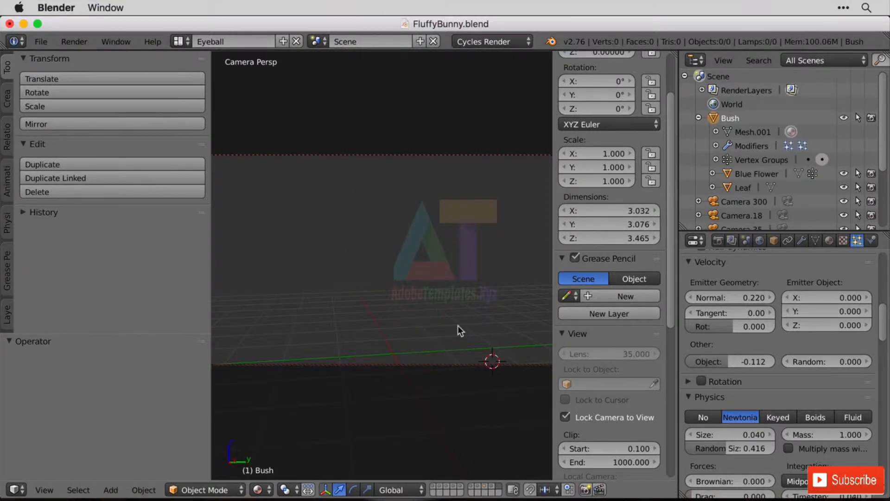
Step: Snap the 3D cursor to the centre of the scene
{"action": "key", "text": "shift+a"}
{"action": "key", "text": "shift+s"}
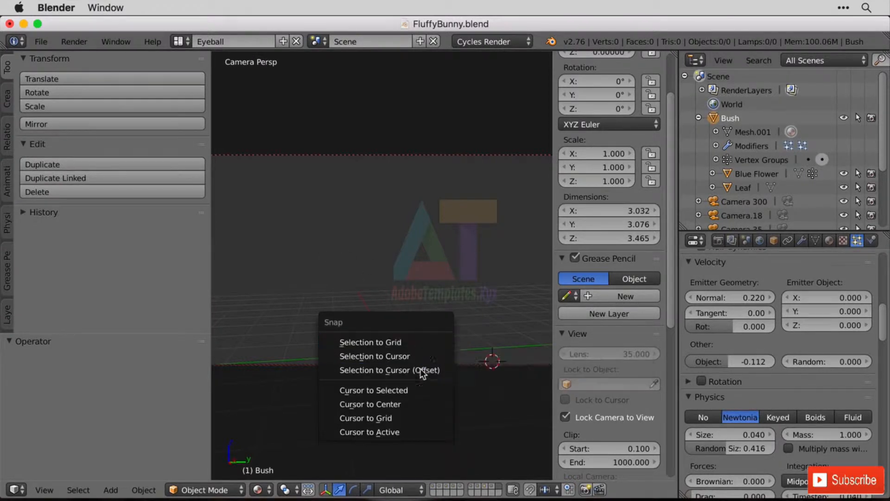
{"action": "left_click", "coordinate": [413, 405]}
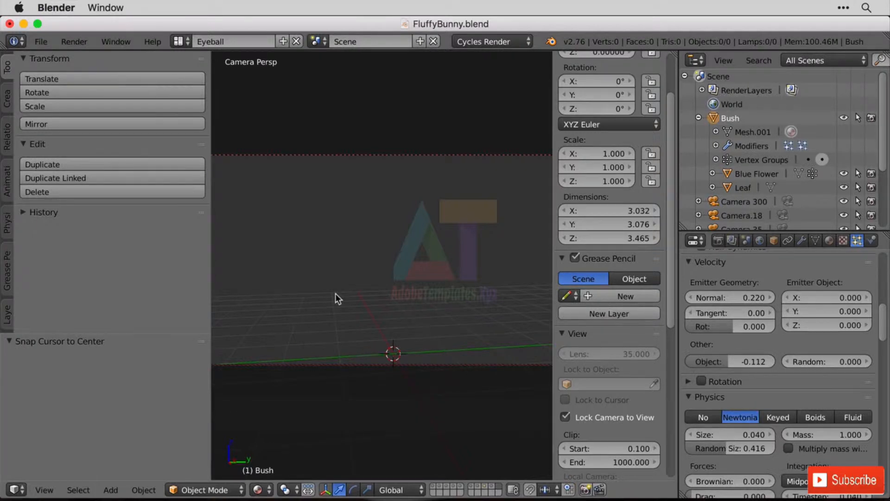
Step: Add a Sapling tree curve at the 3D cursor and enlarge the area showing its Add Tree settings
{"action": "key", "text": "shift+a"}
{"action": "mouse_move", "coordinate": [392, 299]}
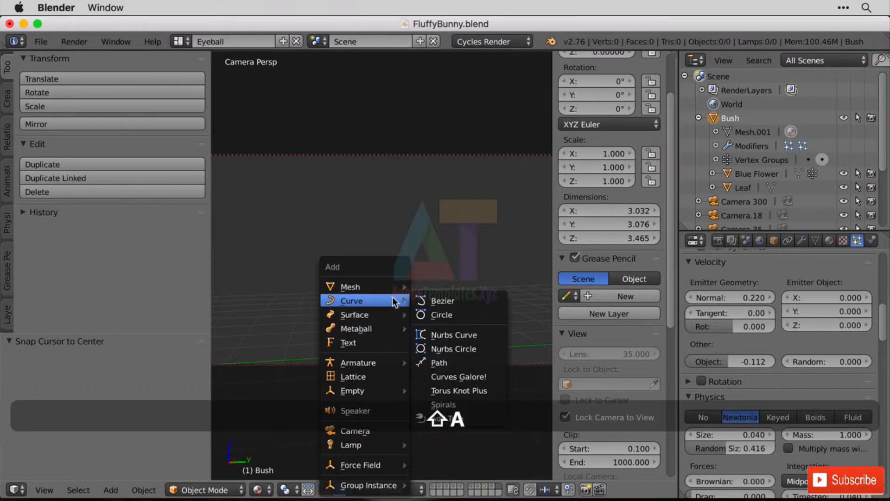
{"action": "left_click", "coordinate": [468, 422]}
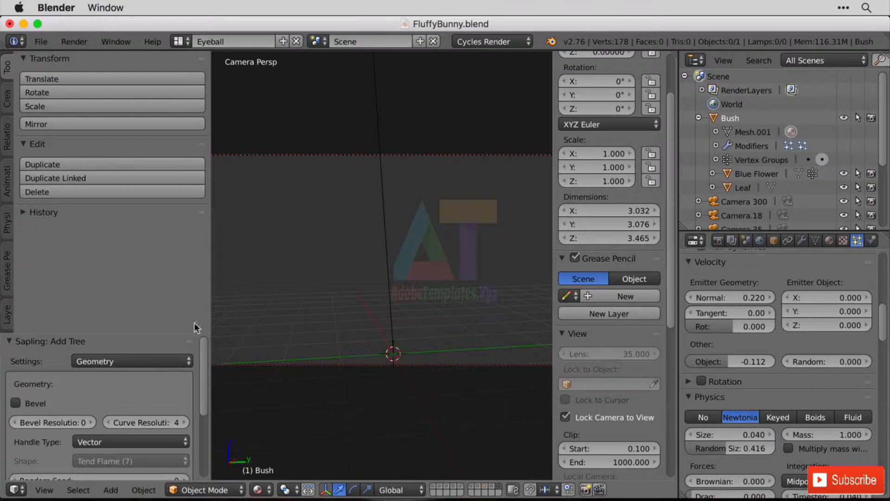
{"action": "left_click_drag", "start_coordinate": [168, 333], "coordinate": [170, 221]}
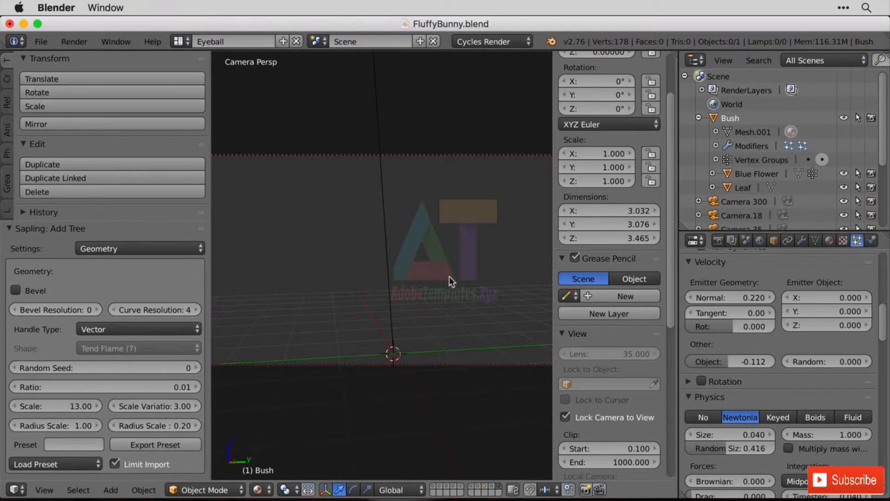
Step: Turn off Lock Camera to View, hide the view properties and widen the 3D viewport
{"action": "left_click", "coordinate": [616, 420]}
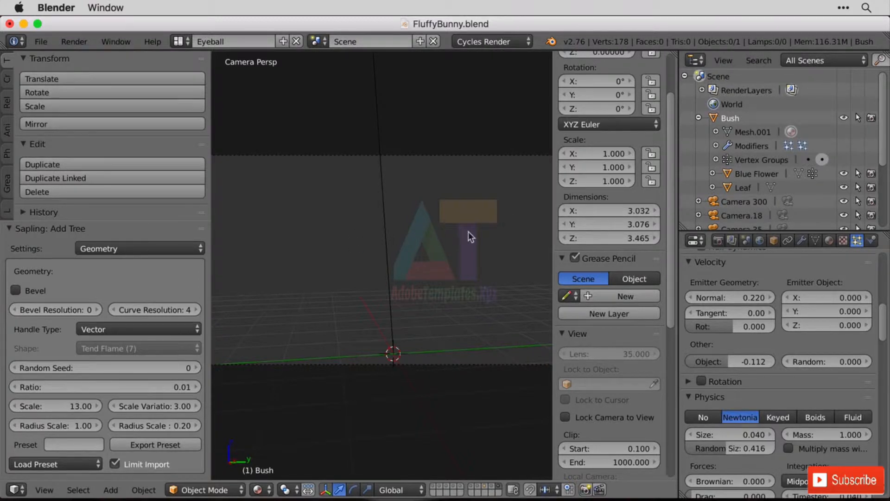
{"action": "key", "text": "n"}
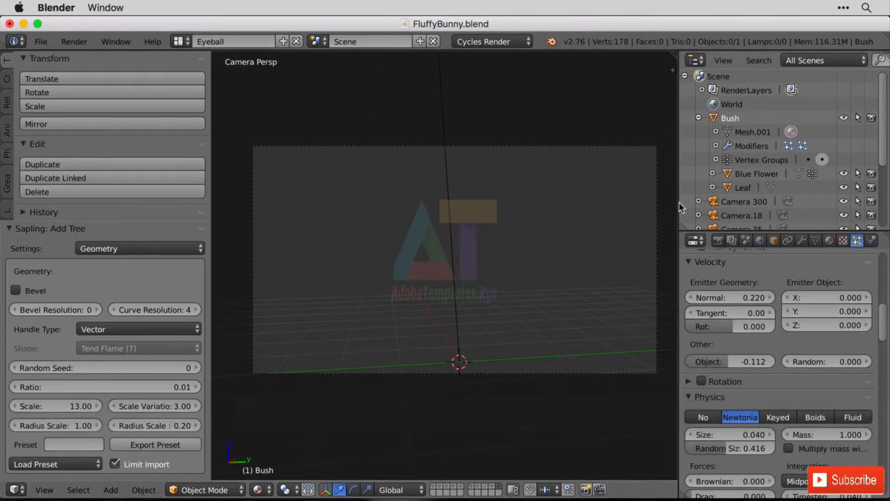
{"action": "left_click_drag", "start_coordinate": [679, 202], "coordinate": [811, 201]}
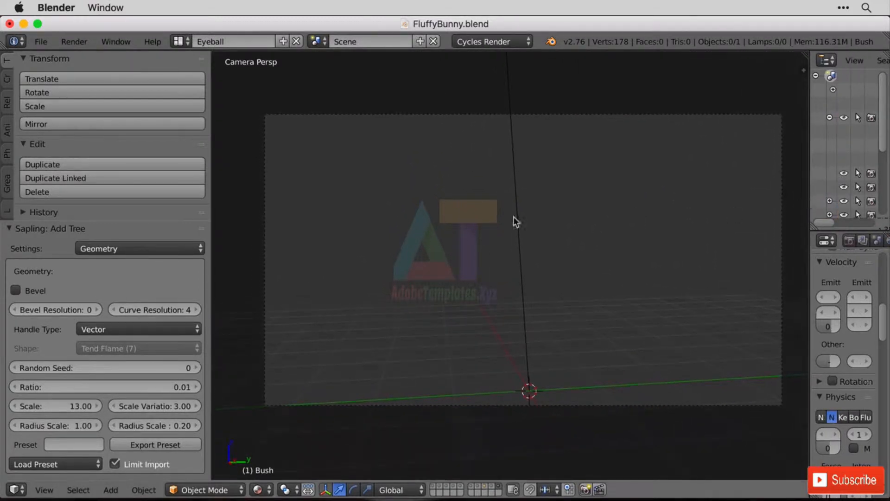
Step: Enable Bevel on the tree and raise its Bevel Resolution to 5
{"action": "left_click", "coordinate": [15, 290]}
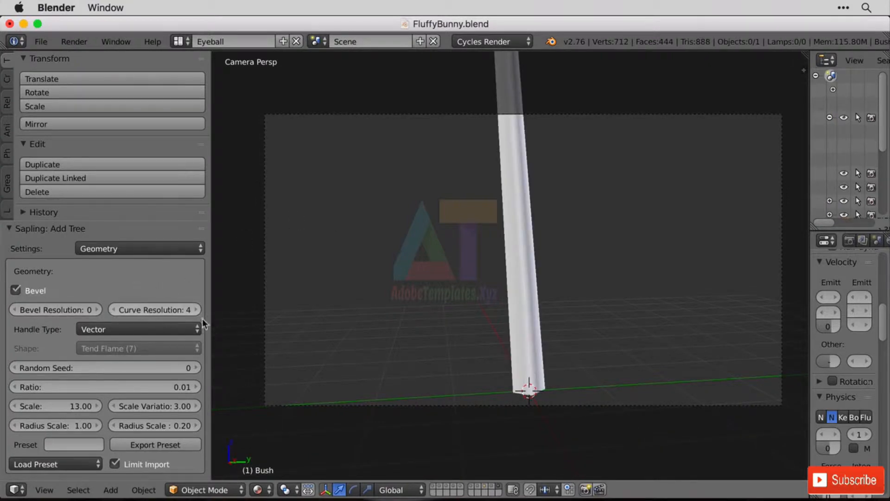
{"action": "left_click", "coordinate": [97, 309]}
{"action": "left_click", "coordinate": [97, 309]}
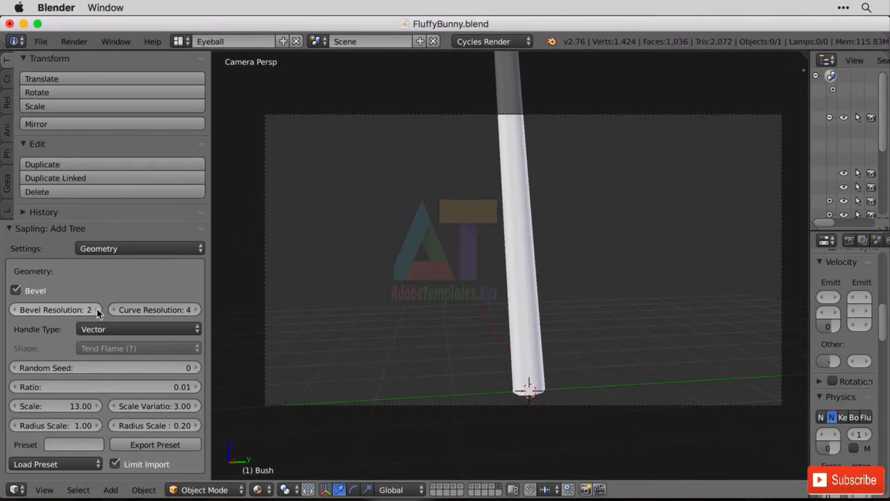
{"action": "left_click", "coordinate": [96, 309]}
{"action": "left_click", "coordinate": [97, 309]}
{"action": "left_click", "coordinate": [97, 309]}
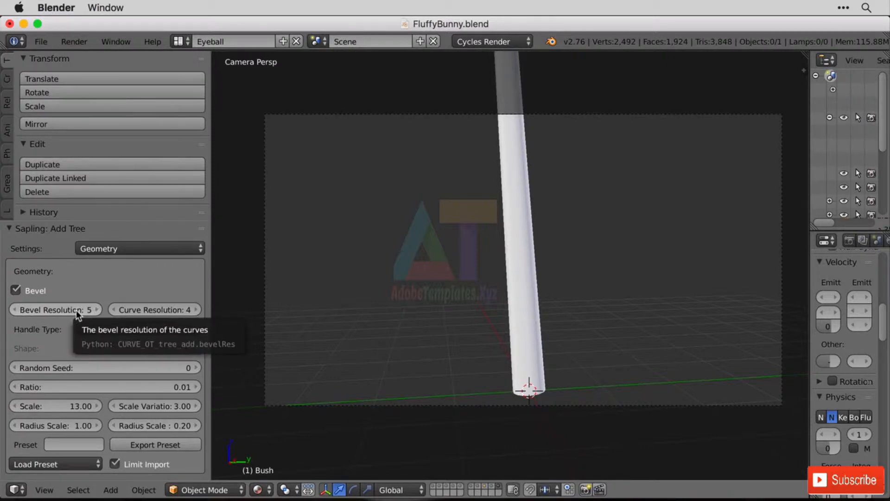
Step: Set the default tree's Scale to 5
{"action": "left_click", "coordinate": [71, 407]}
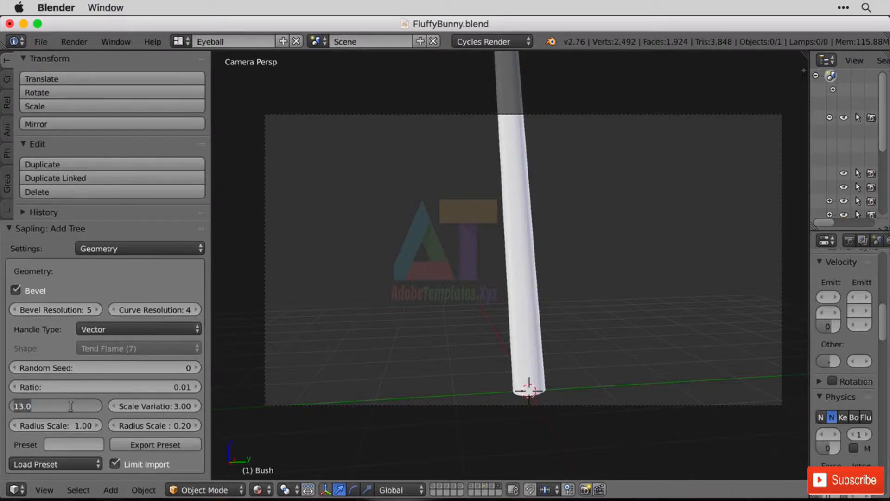
{"action": "type", "text": "5"}
{"action": "key", "text": "Return"}
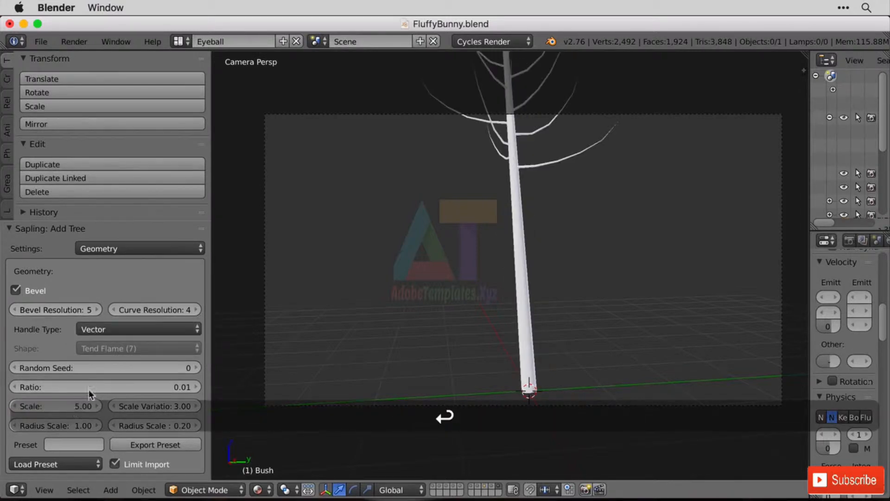
{"action": "scroll", "coordinate": [615, 271], "scroll_direction": "down", "scroll_amount": 5}
{"action": "scroll", "coordinate": [572, 257], "scroll_direction": "up", "scroll_amount": 4}
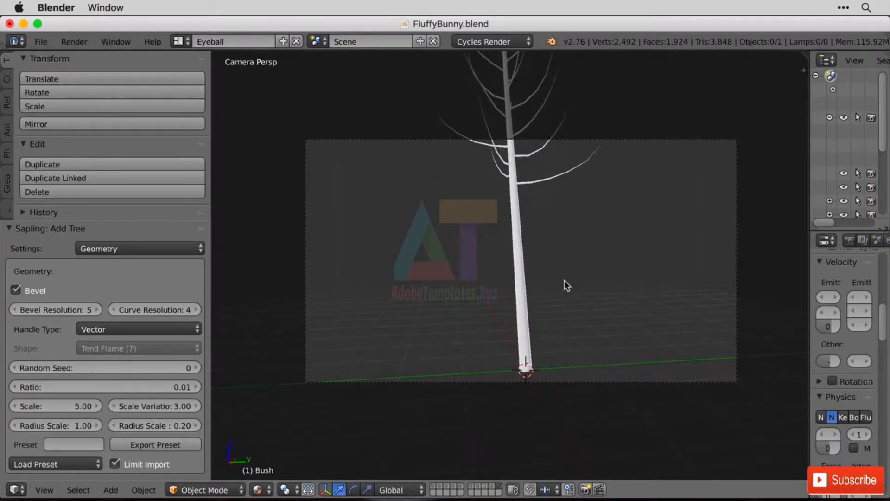
Step: Load the ca_black_oak tree preset and enable Bevel with a Bevel Resolution of 6
{"action": "left_click", "coordinate": [43, 464]}
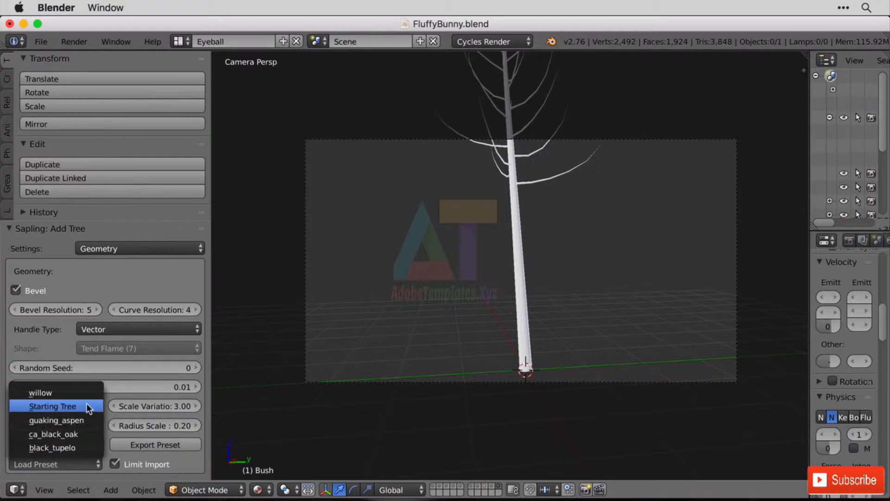
{"action": "left_click", "coordinate": [81, 435]}
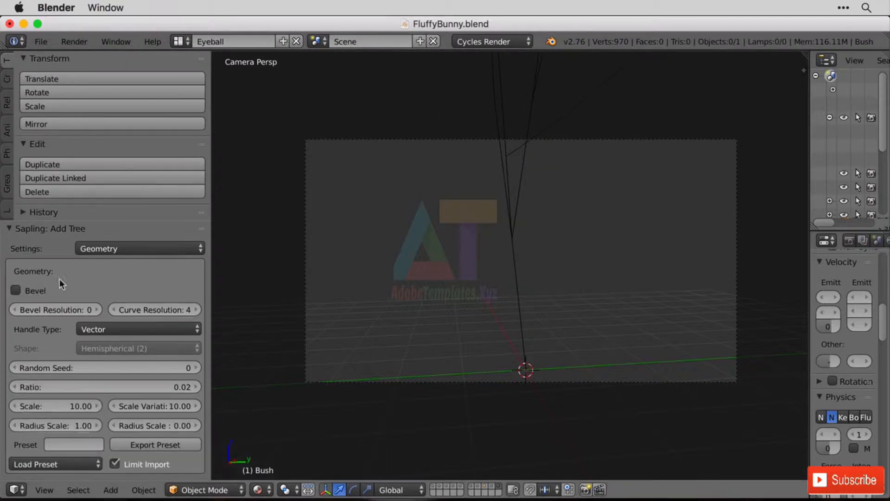
{"action": "left_click", "coordinate": [34, 292]}
{"action": "left_click_drag", "start_coordinate": [52, 310], "coordinate": [2, 298]}
{"action": "left_click", "coordinate": [74, 309]}
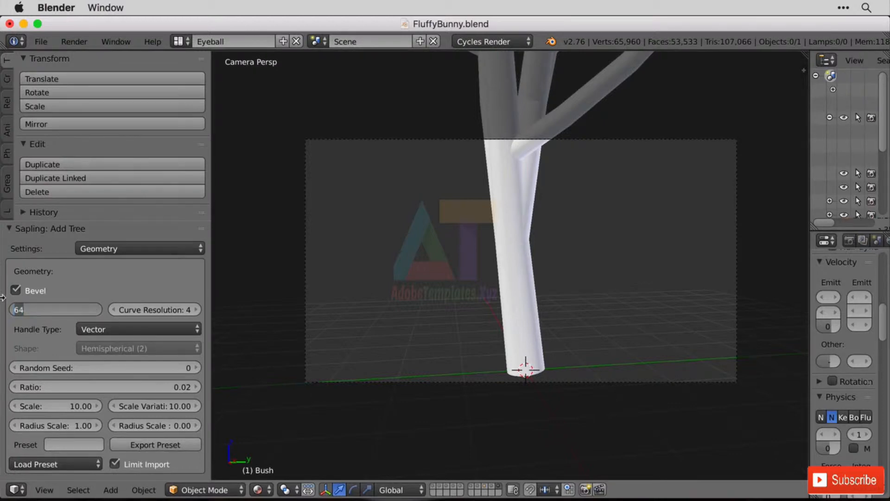
{"action": "type", "text": "6"}
{"action": "key", "text": "Return"}
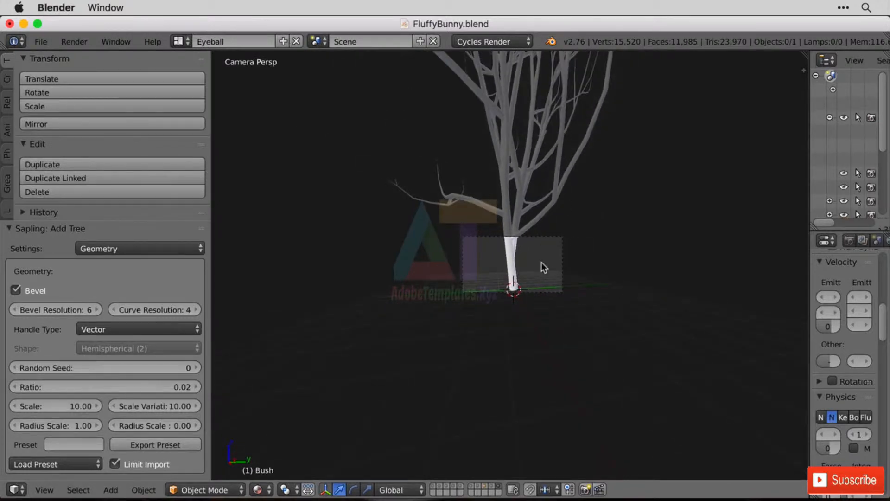
Step: Set the black oak tree's Scale to 5
{"action": "scroll", "coordinate": [542, 267], "scroll_direction": "up", "scroll_amount": 5}
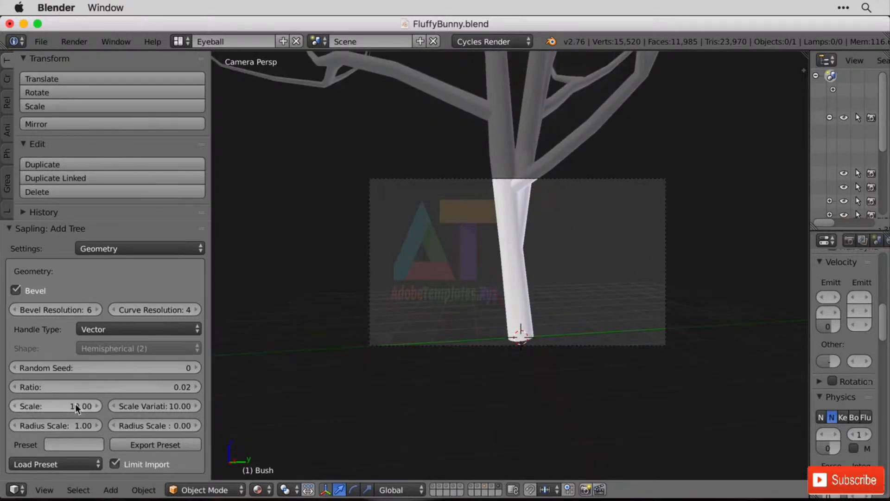
{"action": "left_click", "coordinate": [75, 403]}
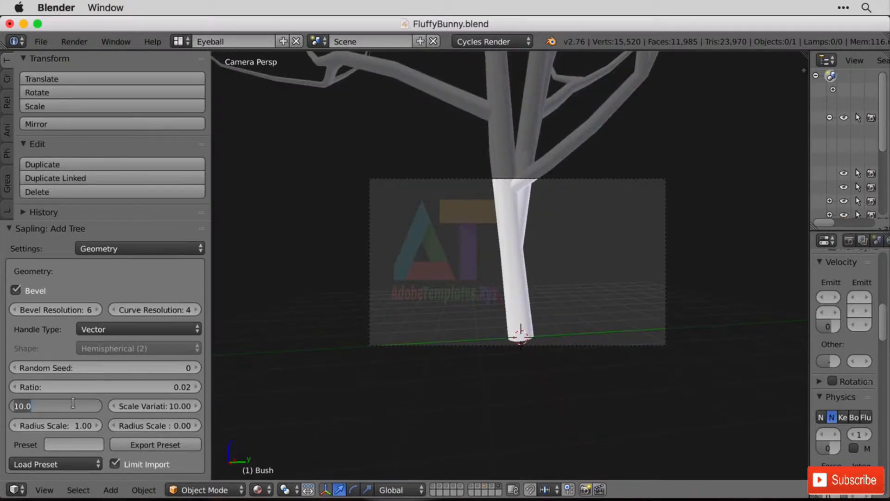
{"action": "type", "text": "5"}
{"action": "key", "text": "Return"}
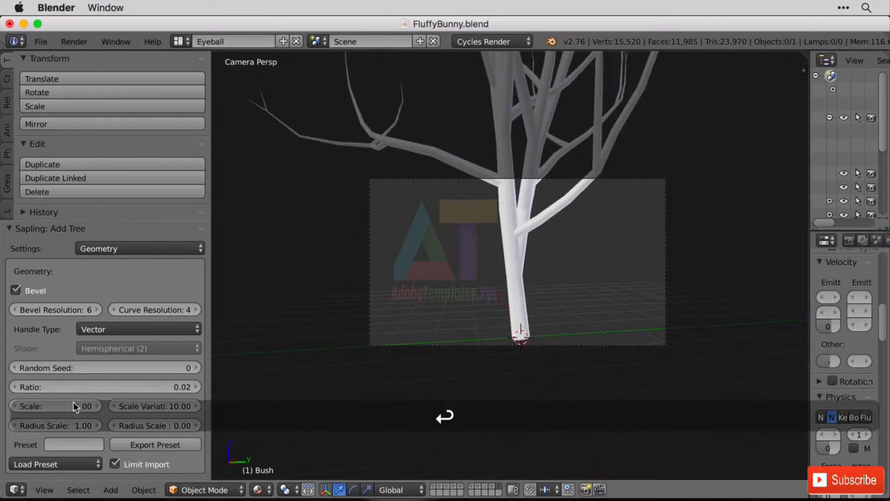
Step: Examine the scaled oak tree's trunk and branches from different distances and angles
{"action": "scroll", "coordinate": [460, 283], "scroll_direction": "down", "scroll_amount": 5}
{"action": "scroll", "coordinate": [466, 278], "scroll_direction": "up", "scroll_amount": 5}
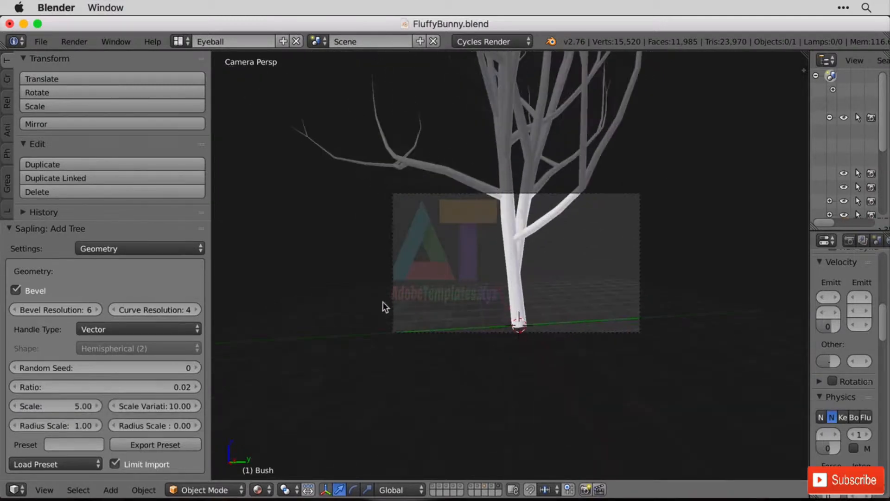
{"action": "scroll", "coordinate": [570, 302], "scroll_direction": "up", "scroll_amount": 3}
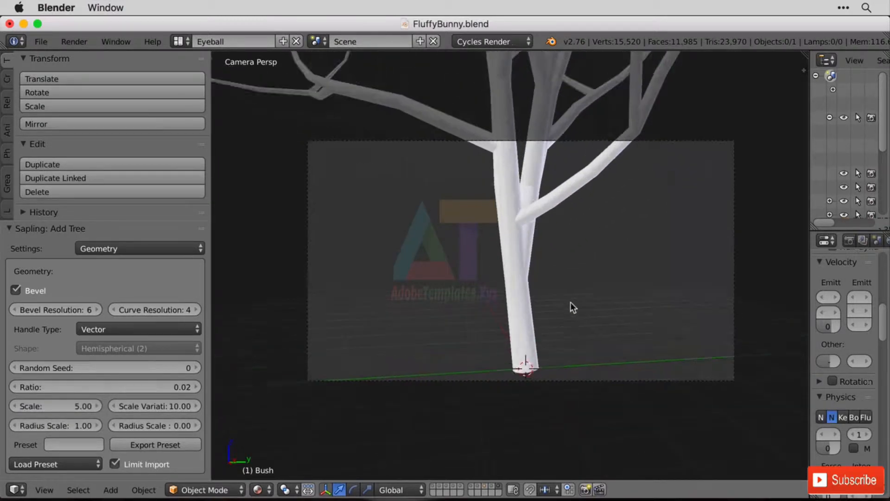
{"action": "mouse_move", "coordinate": [604, 288]}
{"action": "middle_mouse_down"}
{"action": "mouse_move", "coordinate": [625, 280]}
{"action": "mouse_move", "coordinate": [524, 270]}
{"action": "mouse_move", "coordinate": [655, 286]}
{"action": "mouse_move", "coordinate": [604, 276]}
{"action": "middle_mouse_up"}
{"action": "scroll", "coordinate": [596, 301], "scroll_direction": "down", "scroll_amount": 4}
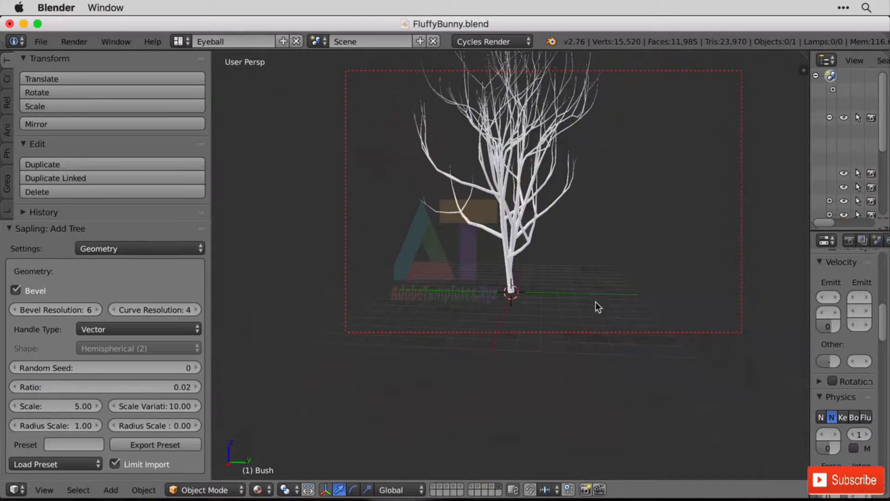
{"action": "scroll", "coordinate": [596, 302], "scroll_direction": "down", "scroll_amount": 2}
{"action": "scroll", "coordinate": [604, 276], "scroll_direction": "up", "scroll_amount": 5}
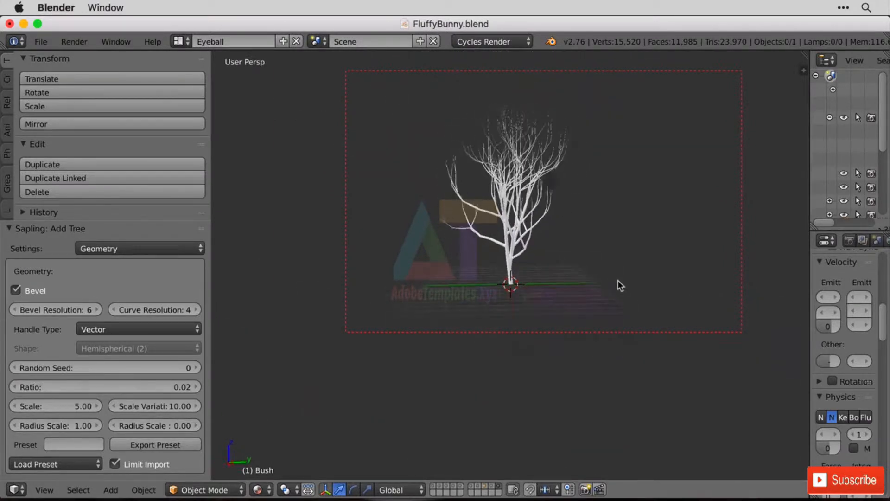
{"action": "middle_click_drag", "start_coordinate": [603, 237], "coordinate": [648, 235]}
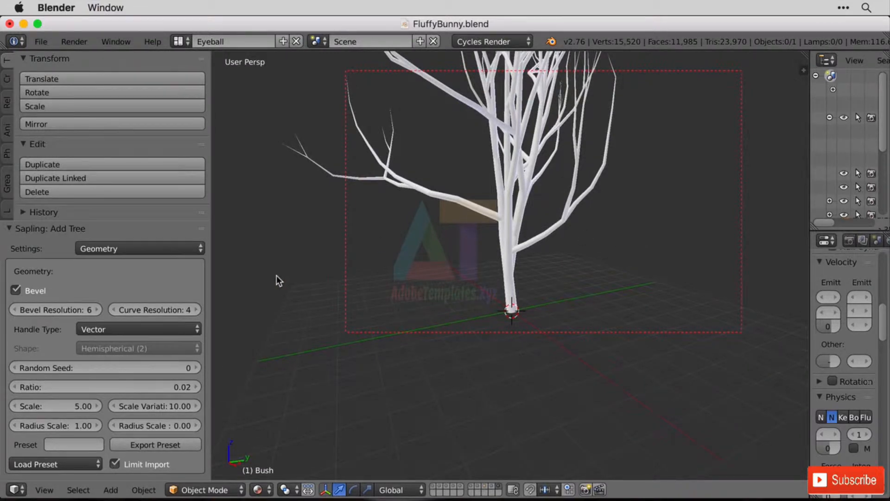
Step: Show leaves on the tree through its Leaves settings and inspect the branches up close
{"action": "left_click", "coordinate": [102, 249]}
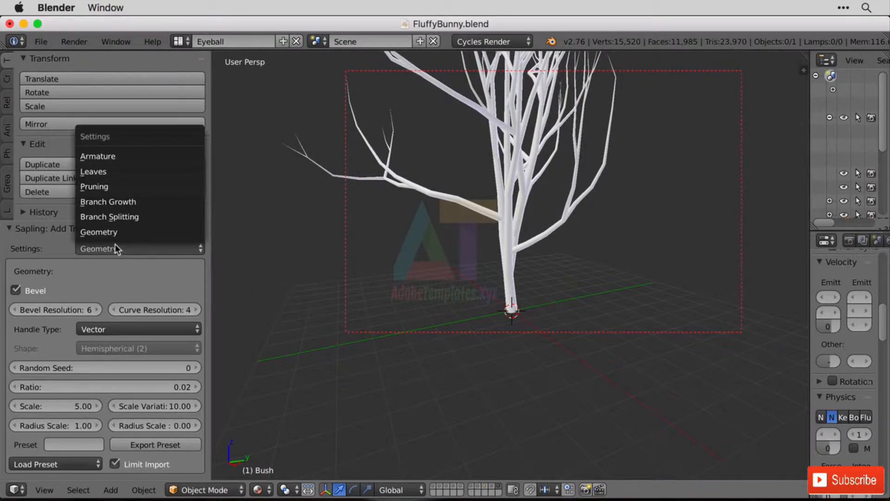
{"action": "left_click", "coordinate": [113, 173]}
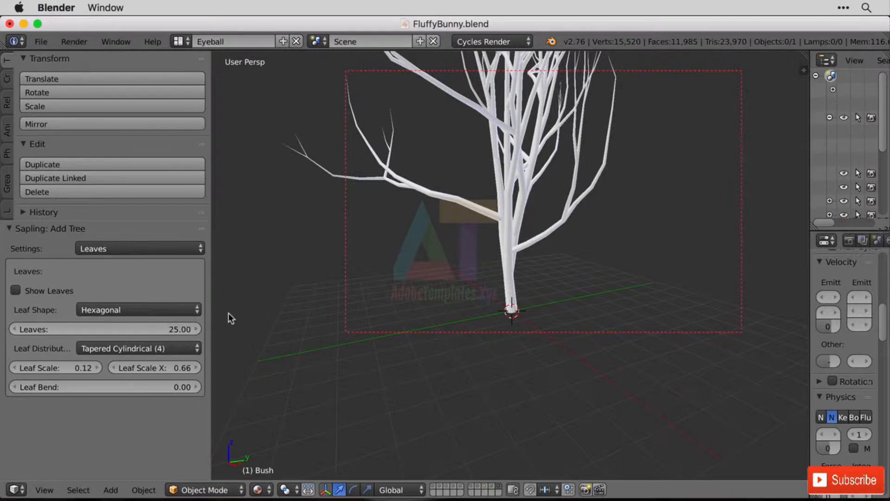
{"action": "left_click", "coordinate": [51, 292]}
{"action": "scroll", "coordinate": [378, 230], "scroll_direction": "down", "scroll_amount": 5}
{"action": "scroll", "coordinate": [377, 229], "scroll_direction": "up", "scroll_amount": 3}
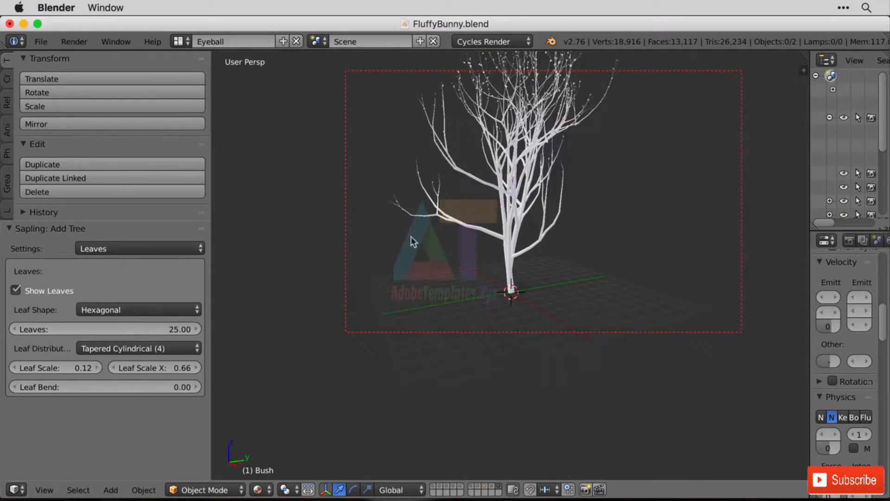
{"action": "middle_click_drag", "start_coordinate": [411, 236], "coordinate": [427, 205]}
{"action": "scroll", "coordinate": [439, 209], "scroll_direction": "up", "scroll_amount": 5}
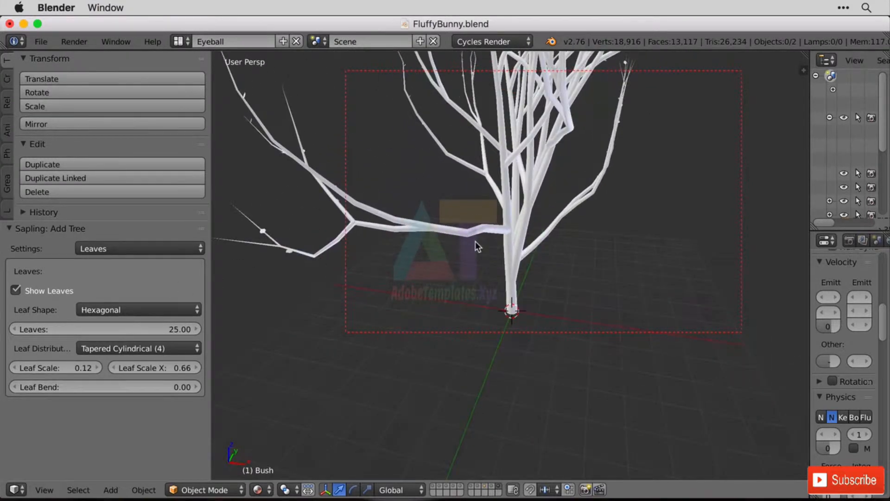
{"action": "middle_click_drag", "start_coordinate": [475, 241], "coordinate": [553, 248], "text": "shift"}
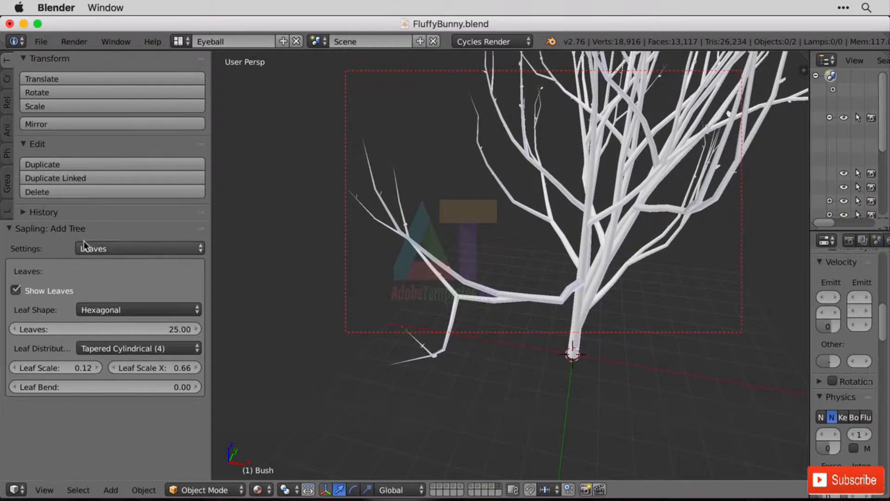
Step: Set the tree's Branch Splitting Levels to 3 in the Sapling settings
{"action": "left_click", "coordinate": [101, 249]}
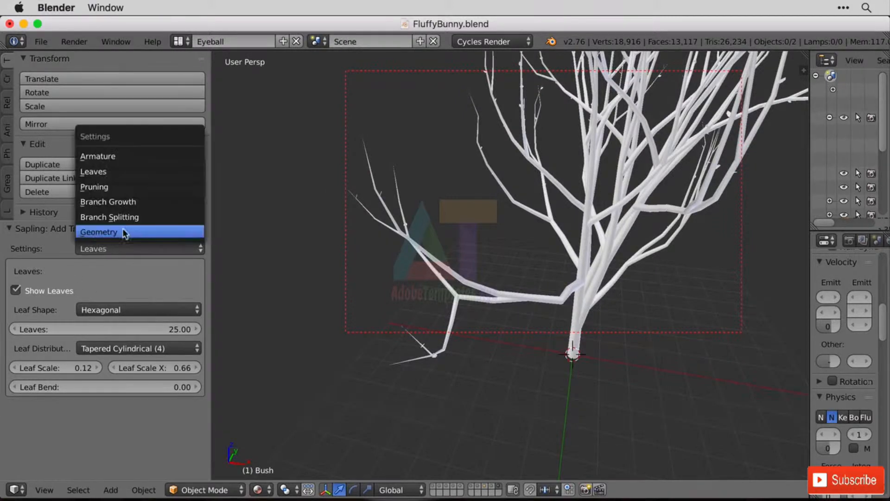
{"action": "left_click", "coordinate": [164, 199]}
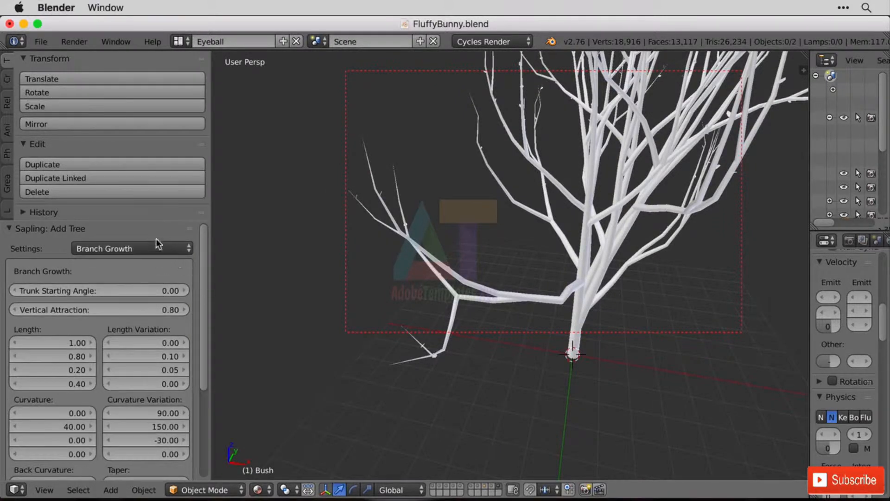
{"action": "left_click", "coordinate": [156, 239]}
{"action": "left_click", "coordinate": [154, 216]}
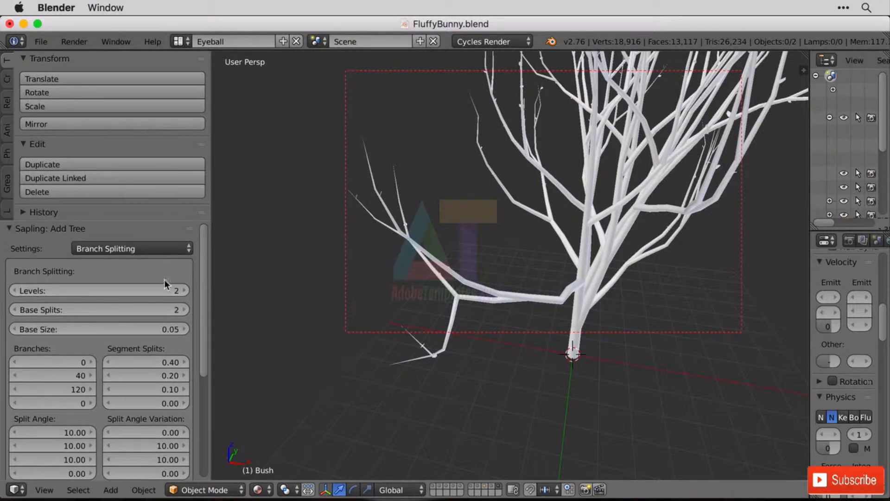
{"action": "middle_click_drag", "start_coordinate": [678, 188], "coordinate": [645, 182]}
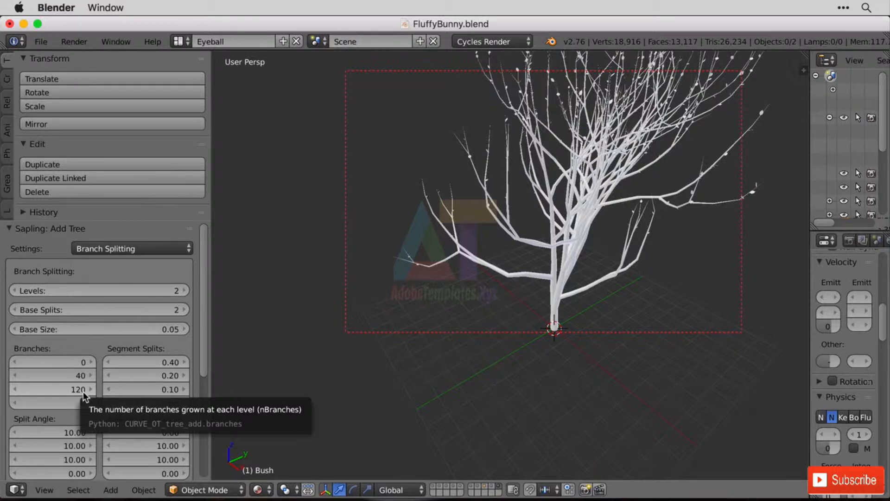
{"action": "left_click", "coordinate": [184, 291]}
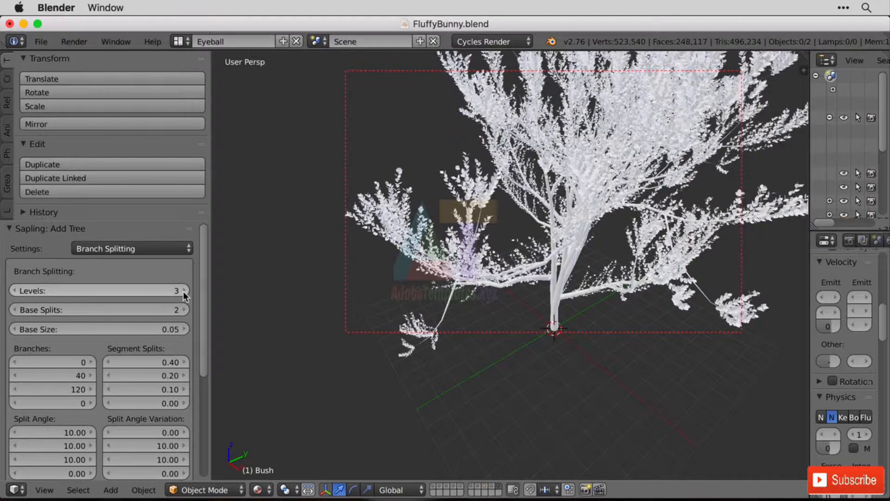
Step: Inspect the leafy tree's trunk and branches from several distances and clear the render border
{"action": "middle_click_drag", "start_coordinate": [580, 264], "coordinate": [592, 238]}
{"action": "scroll", "coordinate": [605, 296], "scroll_direction": "down", "scroll_amount": 2}
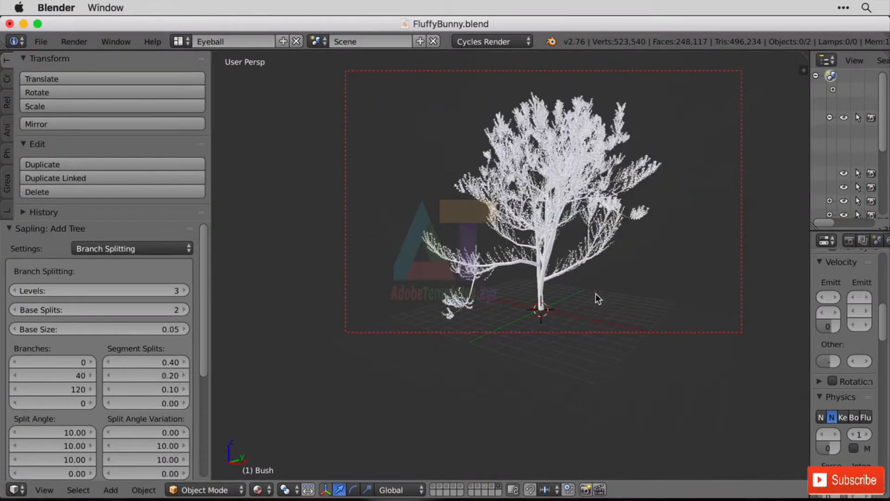
{"action": "scroll", "coordinate": [595, 293], "scroll_direction": "up", "scroll_amount": 3}
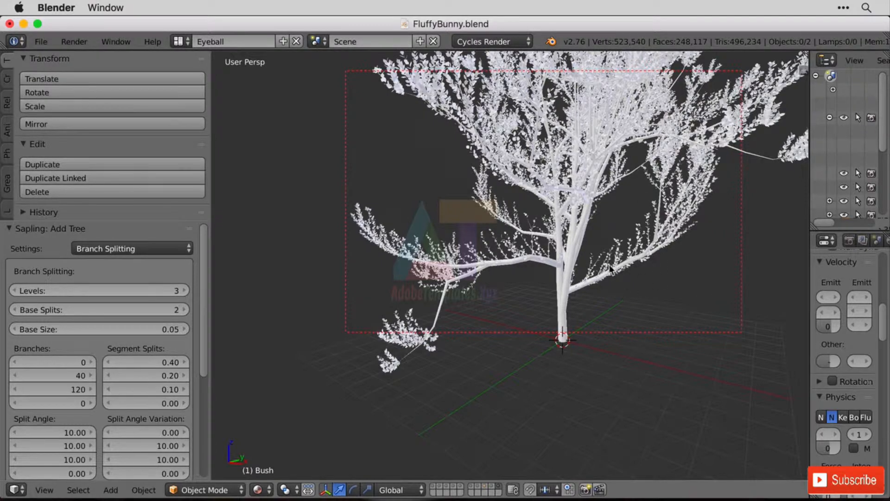
{"action": "scroll", "coordinate": [576, 339], "scroll_direction": "up", "scroll_amount": 2}
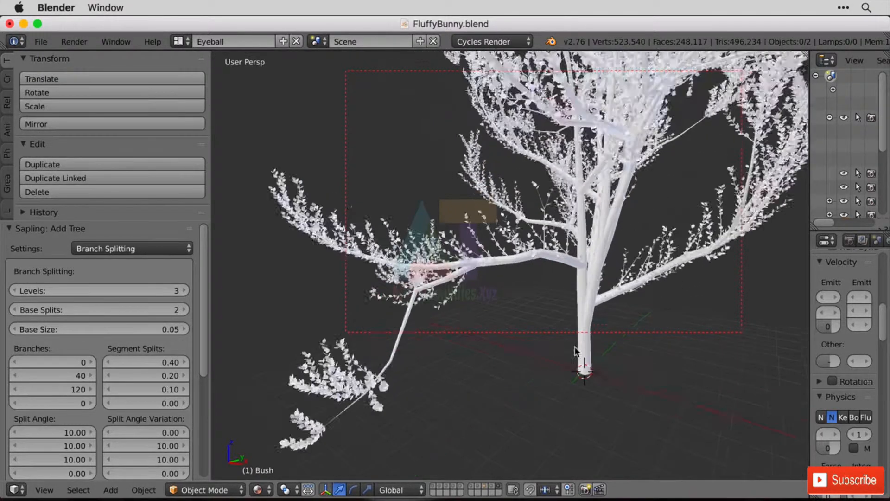
{"action": "scroll", "coordinate": [575, 351], "scroll_direction": "up", "scroll_amount": 1}
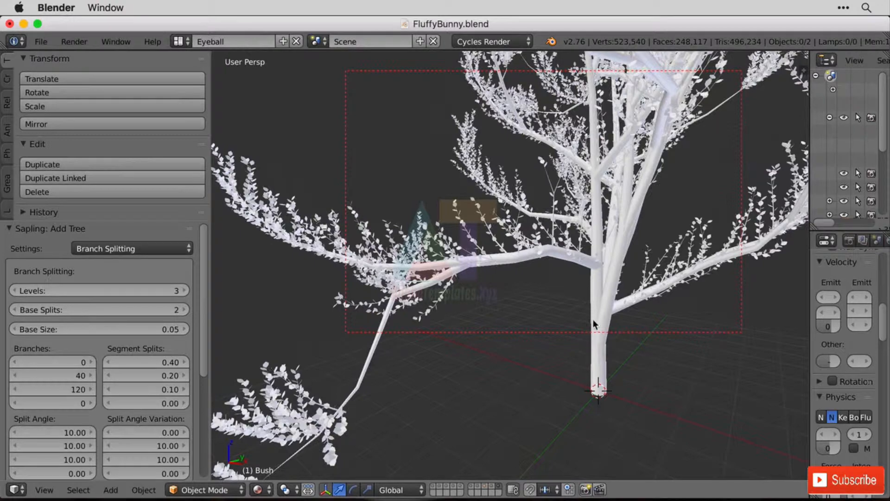
{"action": "key", "text": "ctrl+alt+b"}
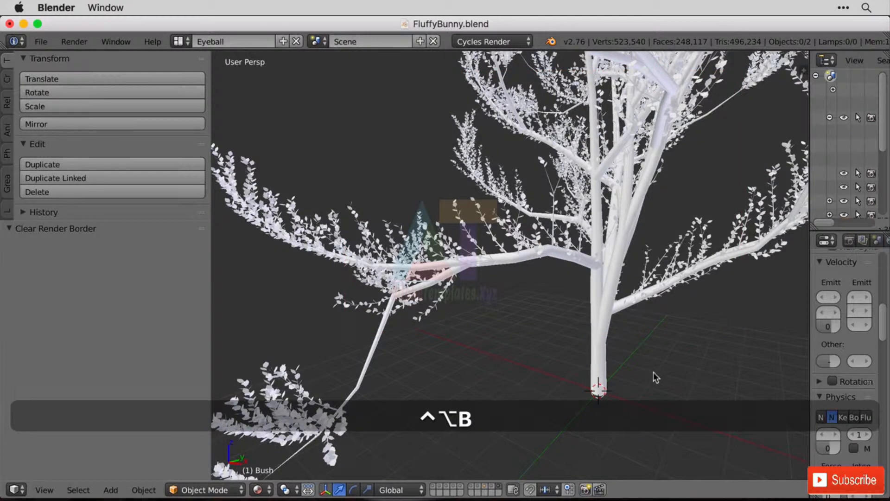
{"action": "middle_click_drag", "start_coordinate": [692, 346], "coordinate": [525, 315], "text": "shift"}
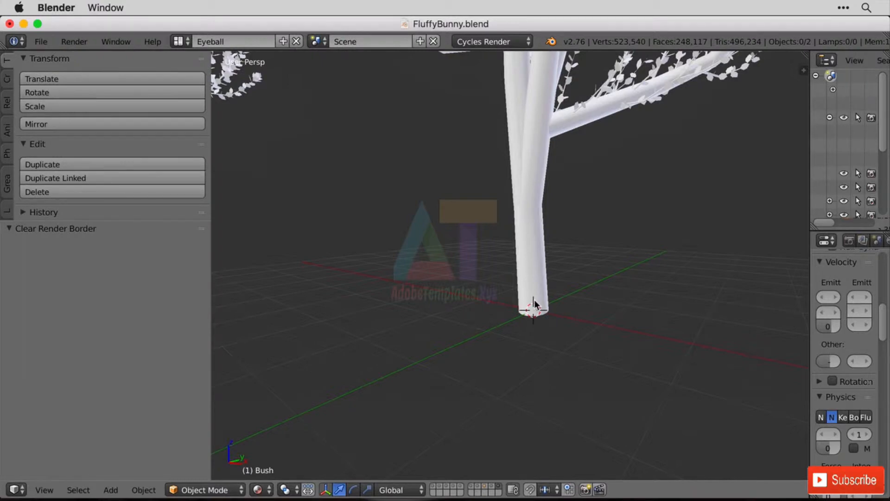
{"action": "scroll", "coordinate": [541, 235], "scroll_direction": "down", "scroll_amount": 6}
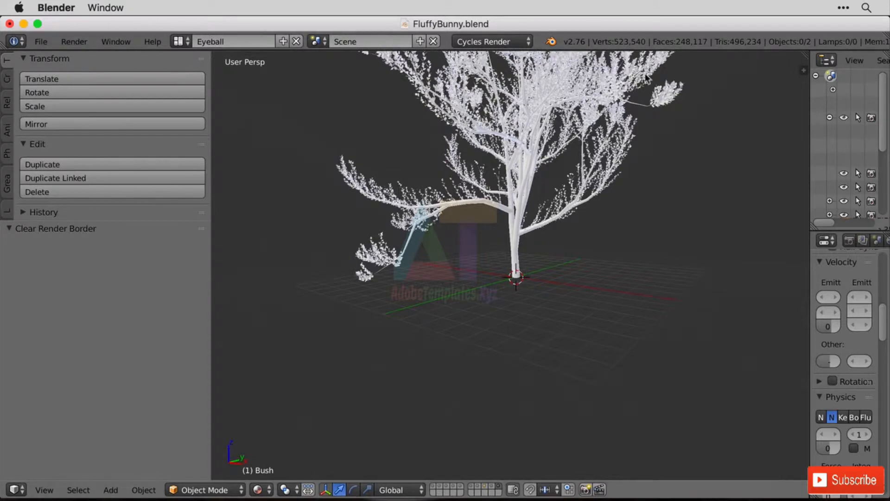
Step: Widen the Outliner area, select the tree object and convert it from a curve to a mesh
{"action": "left_click_drag", "start_coordinate": [804, 193], "coordinate": [671, 190]}
{"action": "scroll", "coordinate": [760, 167], "scroll_direction": "down", "scroll_amount": 5}
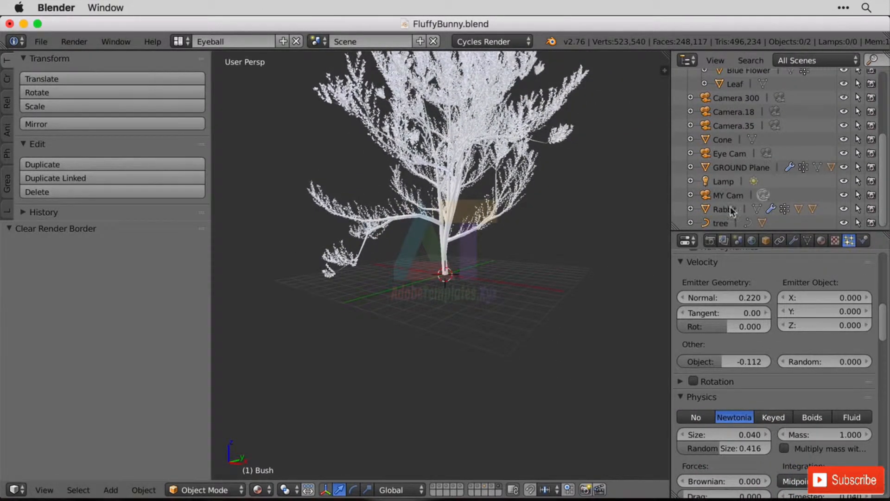
{"action": "left_click", "coordinate": [718, 223]}
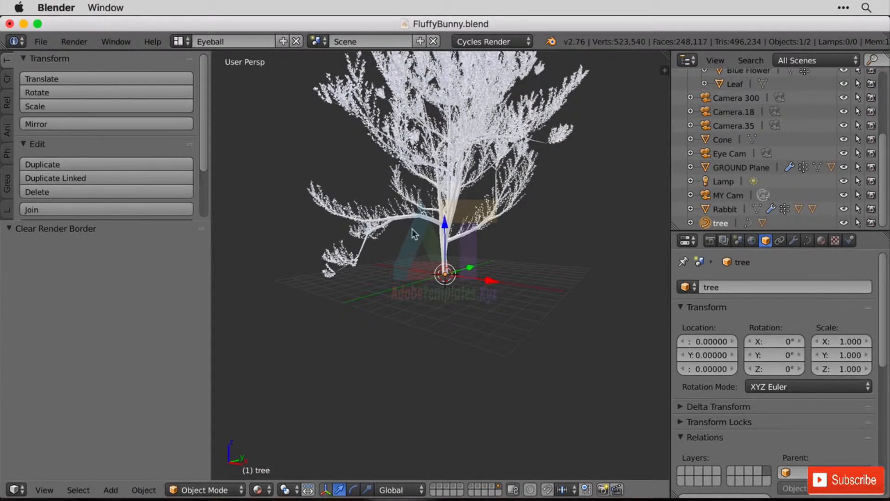
{"action": "key", "text": "alt+c"}
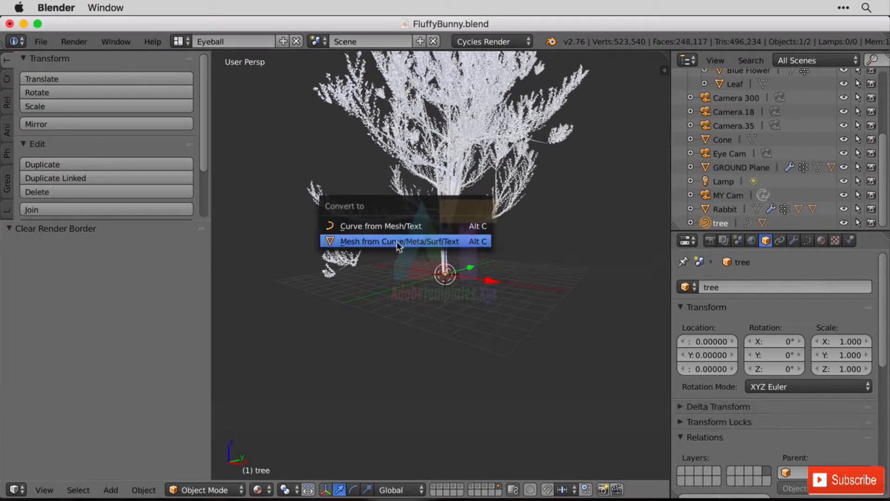
{"action": "left_click", "coordinate": [396, 242]}
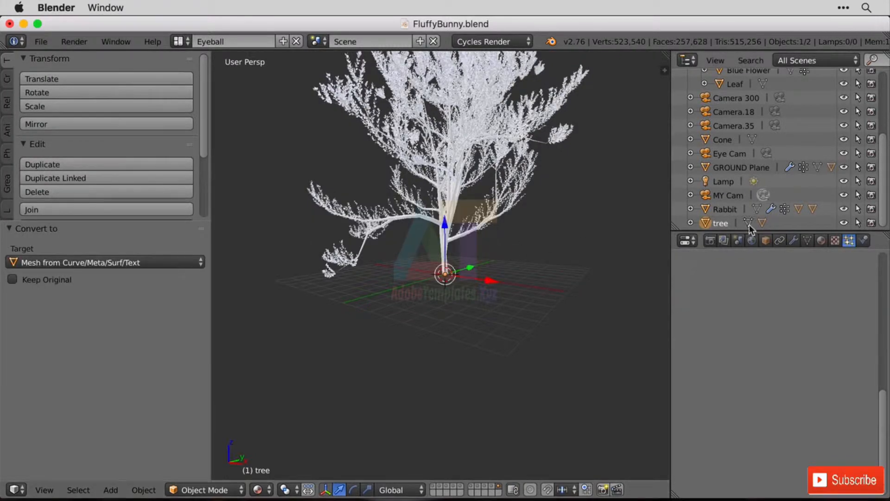
Step: Switch the tree to Sculpt Mode and try a SculptDraw stroke up the base of the trunk
{"action": "scroll", "coordinate": [511, 249], "scroll_direction": "up", "scroll_amount": 3}
{"action": "scroll", "coordinate": [509, 253], "scroll_direction": "up", "scroll_amount": 3}
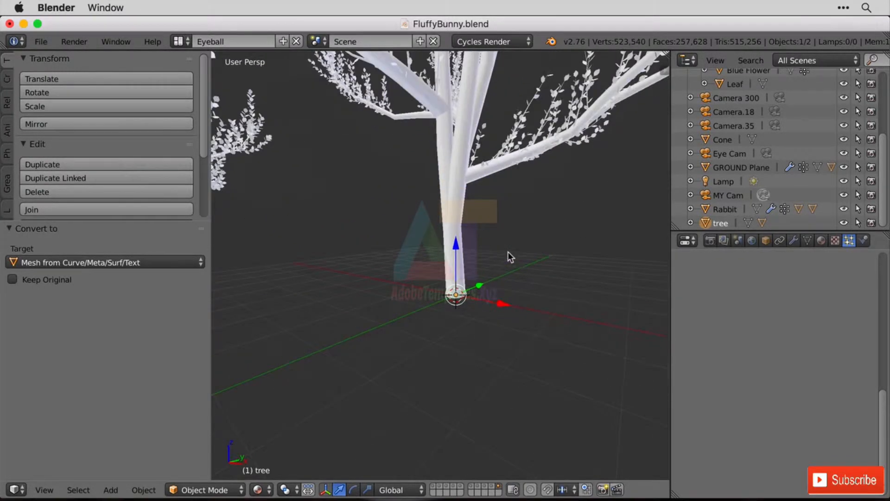
{"action": "mouse_move", "coordinate": [535, 224]}
{"action": "middle_mouse_down"}
{"action": "mouse_move", "coordinate": [507, 232]}
{"action": "mouse_move", "coordinate": [533, 235]}
{"action": "middle_mouse_up"}
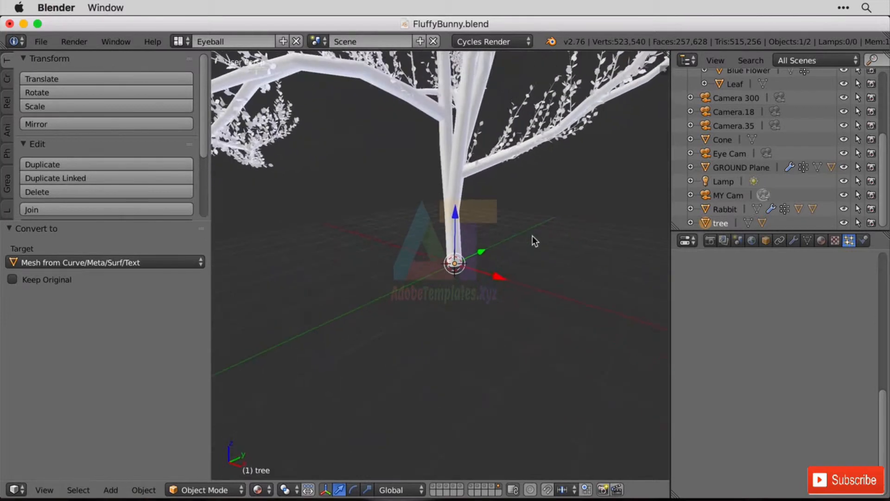
{"action": "left_click", "coordinate": [206, 490]}
{"action": "left_click", "coordinate": [235, 443]}
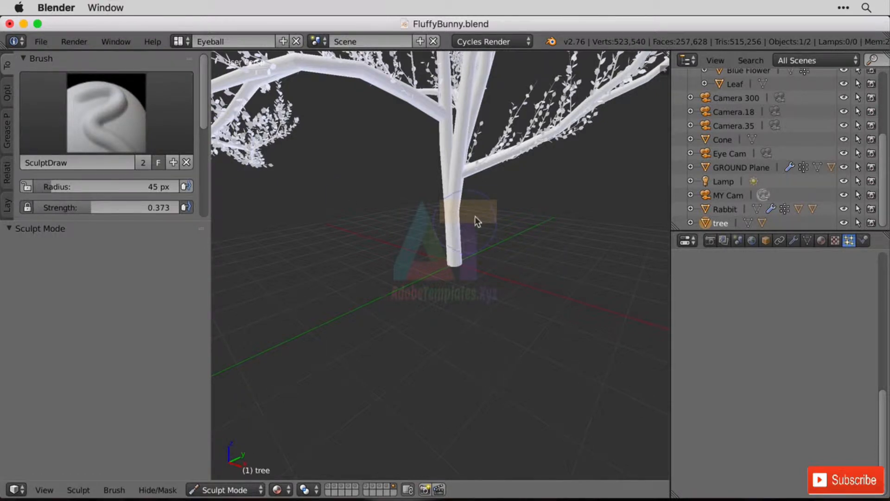
{"action": "scroll", "coordinate": [482, 218], "scroll_direction": "up", "scroll_amount": 6}
{"action": "middle_click_drag", "start_coordinate": [629, 150], "coordinate": [558, 275], "text": "shift"}
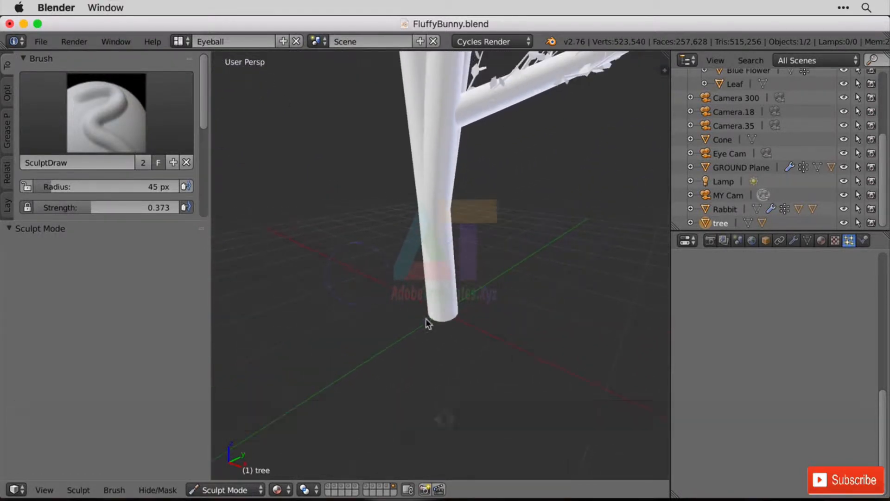
{"action": "left_click_drag", "start_coordinate": [429, 326], "coordinate": [440, 261]}
Step: Check the trunk's mesh topology in Edit Mode and enable Dyntopo for sculpting the tree
{"action": "key", "text": "Tab"}
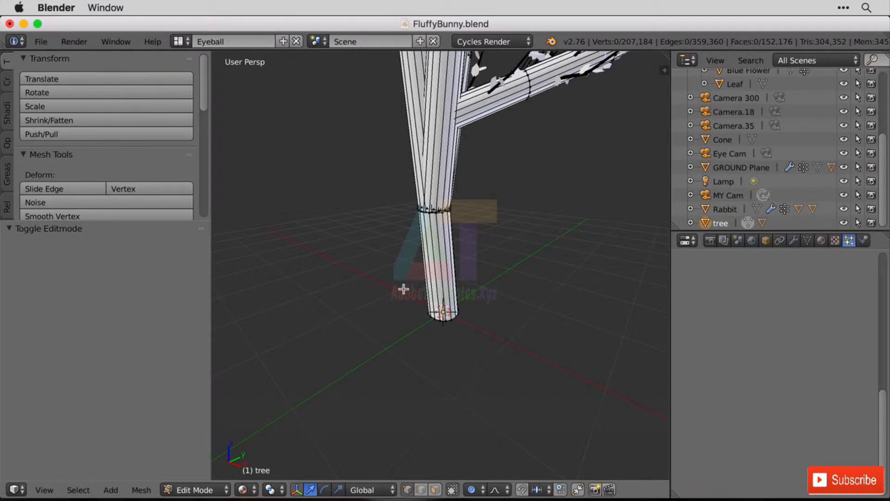
{"action": "key", "text": "Tab"}
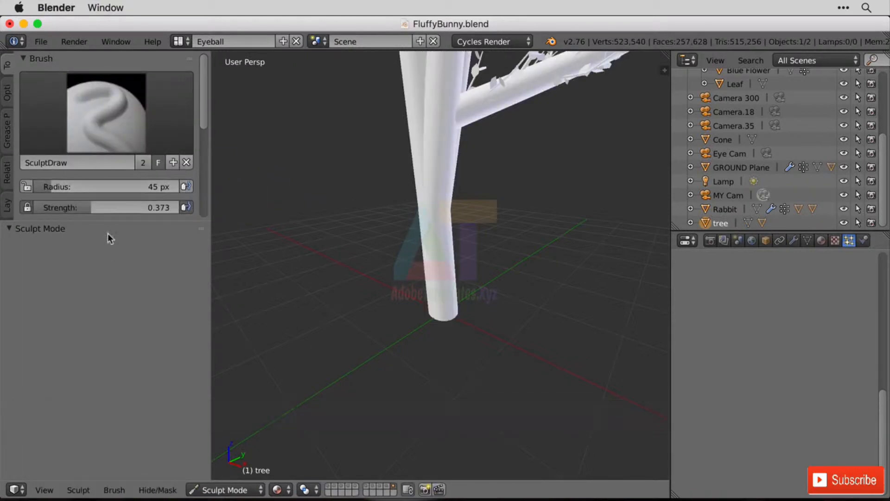
{"action": "left_click_drag", "start_coordinate": [112, 218], "coordinate": [125, 439]}
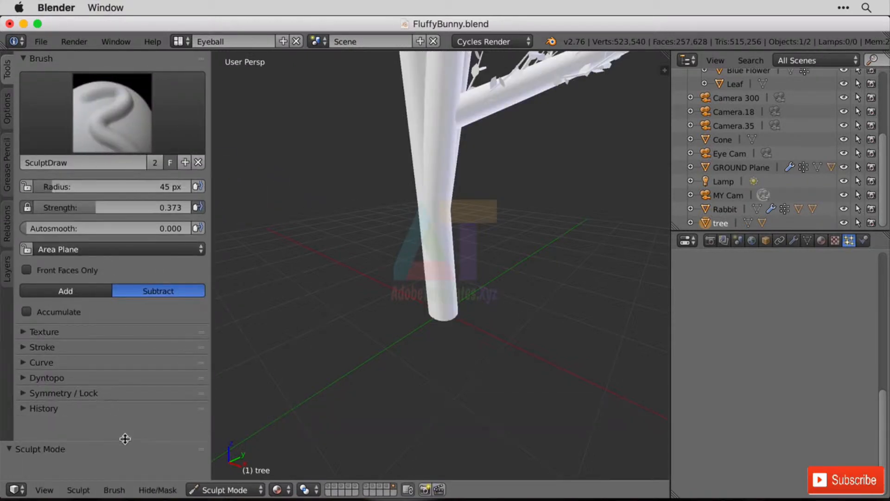
{"action": "left_click", "coordinate": [23, 377]}
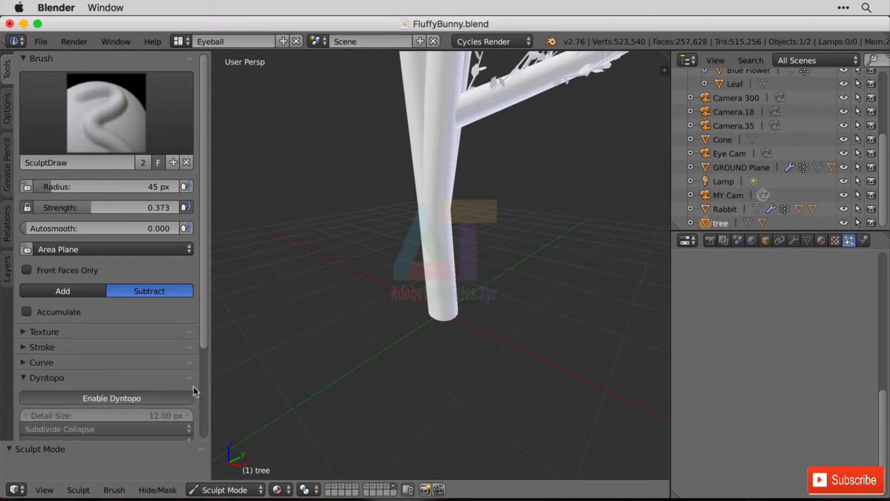
{"action": "key", "text": "ctrl+d"}
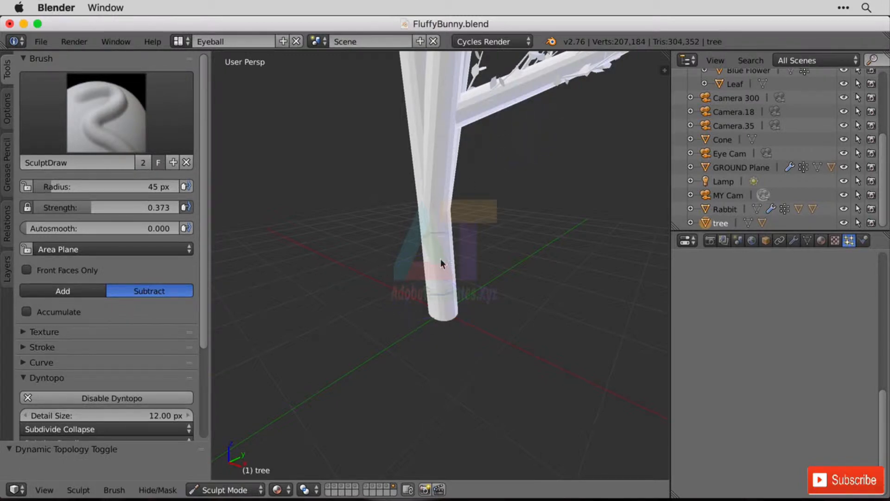
Step: Carve into the lower trunk with SculptDraw set to Subtract, and build up its base with the brush set to Add
{"action": "left_click_drag", "start_coordinate": [440, 259], "coordinate": [430, 288]}
{"action": "left_click", "coordinate": [63, 291]}
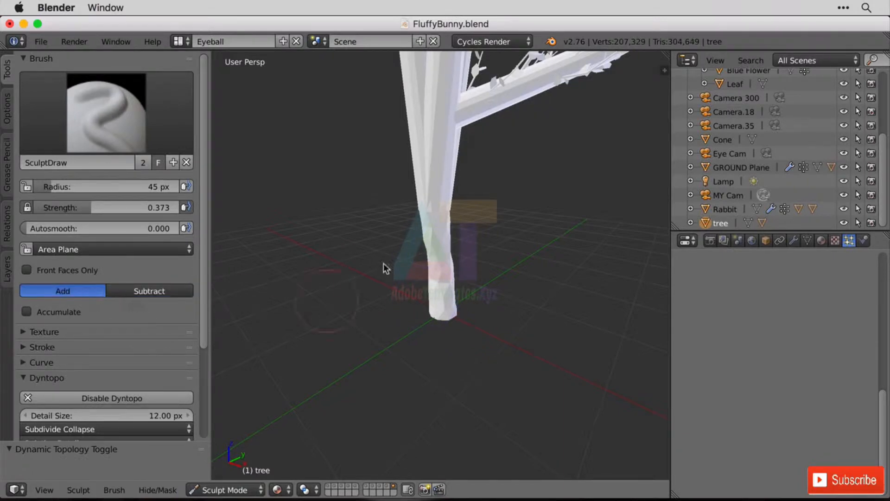
{"action": "mouse_move", "coordinate": [415, 254]}
{"action": "left_mouse_down"}
{"action": "mouse_move", "coordinate": [423, 249]}
{"action": "mouse_move", "coordinate": [448, 268]}
{"action": "mouse_move", "coordinate": [447, 284]}
{"action": "mouse_move", "coordinate": [419, 234]}
{"action": "mouse_move", "coordinate": [412, 277]}
{"action": "mouse_move", "coordinate": [463, 313]}
{"action": "mouse_move", "coordinate": [439, 307]}
{"action": "mouse_move", "coordinate": [410, 321]}
{"action": "mouse_move", "coordinate": [420, 316]}
{"action": "left_mouse_up"}
Step: Pull small root tips outward and down from one side of the trunk base using the Snake Hook brush with a 24 px radius
{"action": "left_click", "coordinate": [116, 115]}
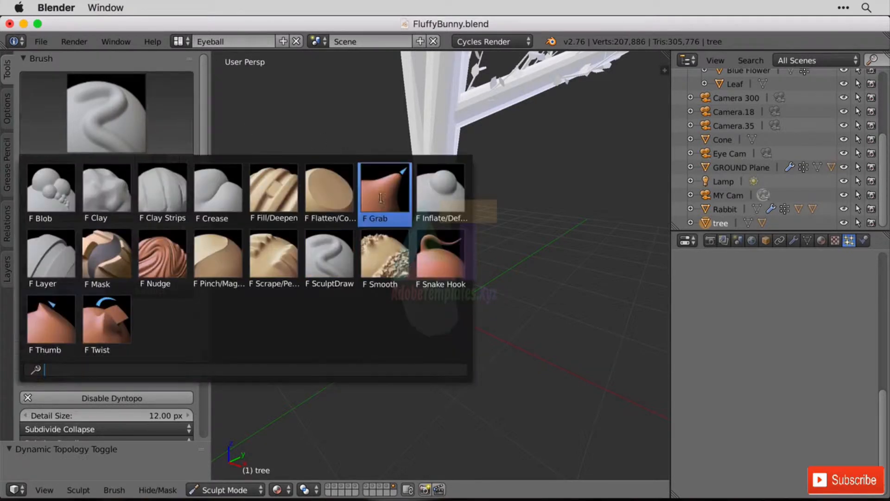
{"action": "left_click", "coordinate": [448, 265]}
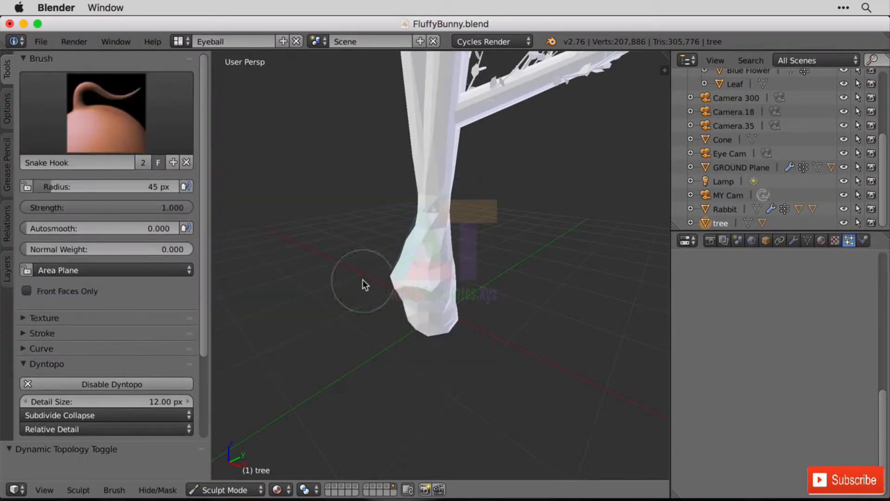
{"action": "key", "text": "f"}
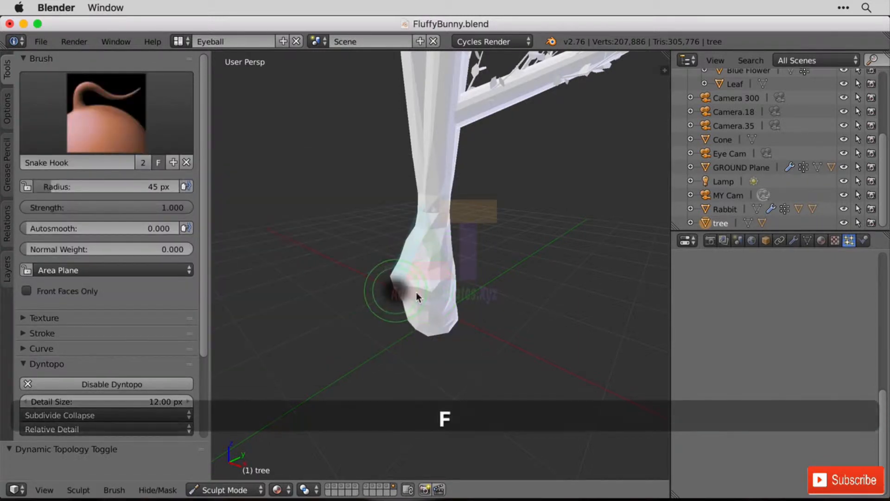
{"action": "left_click", "coordinate": [411, 295]}
{"action": "mouse_move", "coordinate": [429, 304]}
{"action": "left_mouse_down"}
{"action": "mouse_move", "coordinate": [383, 316]}
{"action": "mouse_move", "coordinate": [352, 351]}
{"action": "left_mouse_up"}
{"action": "scroll", "coordinate": [430, 322], "scroll_direction": "up", "scroll_amount": 3}
{"action": "left_click_drag", "start_coordinate": [400, 314], "coordinate": [368, 351]}
{"action": "left_click_drag", "start_coordinate": [378, 301], "coordinate": [363, 368]}
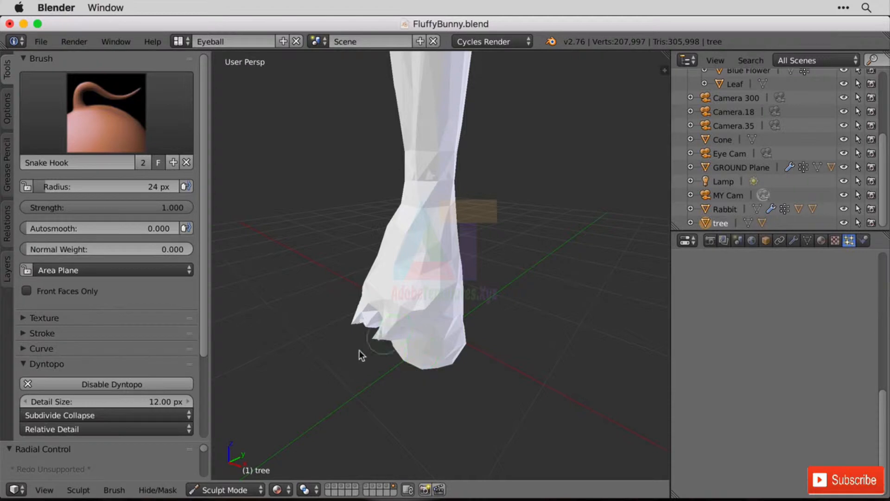
{"action": "key", "text": "ctrl+z"}
{"action": "mouse_move", "coordinate": [373, 320]}
{"action": "left_mouse_down"}
{"action": "mouse_move", "coordinate": [335, 378]}
{"action": "mouse_move", "coordinate": [358, 366]}
{"action": "left_mouse_up"}
{"action": "left_click_drag", "start_coordinate": [382, 325], "coordinate": [320, 398]}
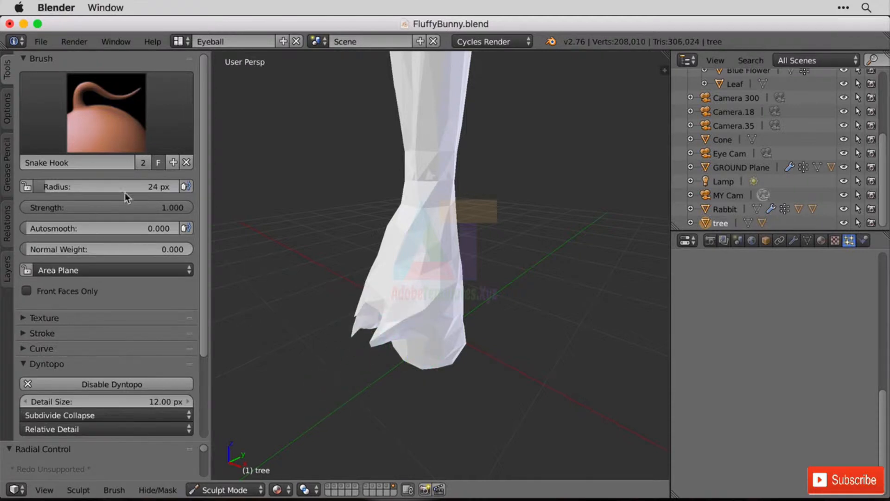
Step: Set the Snake Hook radius to 54 px and pull long roots out from both sides of the trunk base
{"action": "key", "text": "f"}
{"action": "left_click", "coordinate": [358, 287]}
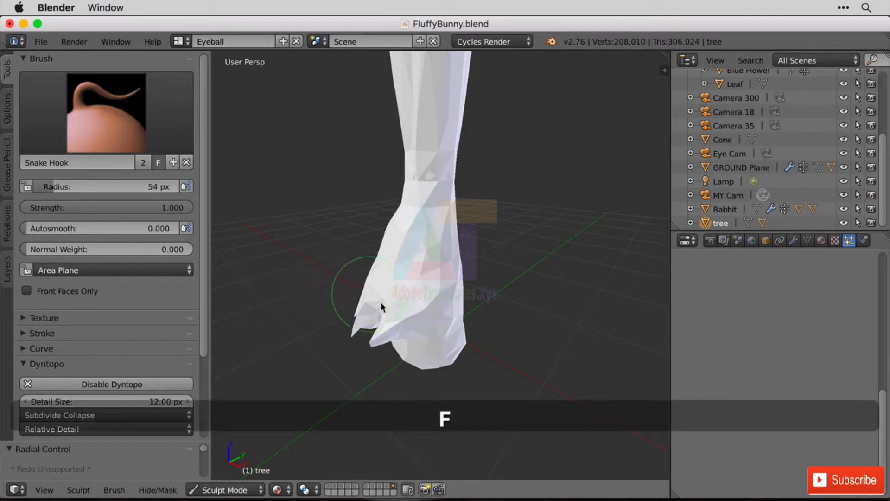
{"action": "left_click_drag", "start_coordinate": [387, 322], "coordinate": [322, 391]}
{"action": "mouse_move", "coordinate": [355, 353]}
{"action": "left_mouse_down"}
{"action": "mouse_move", "coordinate": [318, 378]}
{"action": "mouse_move", "coordinate": [298, 418]}
{"action": "mouse_move", "coordinate": [216, 461]}
{"action": "left_mouse_up"}
{"action": "mouse_move", "coordinate": [471, 320]}
{"action": "left_mouse_down"}
{"action": "mouse_move", "coordinate": [495, 366]}
{"action": "mouse_move", "coordinate": [666, 477]}
{"action": "left_mouse_up"}
{"action": "mouse_move", "coordinate": [457, 290]}
{"action": "left_mouse_down"}
{"action": "mouse_move", "coordinate": [573, 320]}
{"action": "mouse_move", "coordinate": [601, 337]}
{"action": "left_mouse_up"}
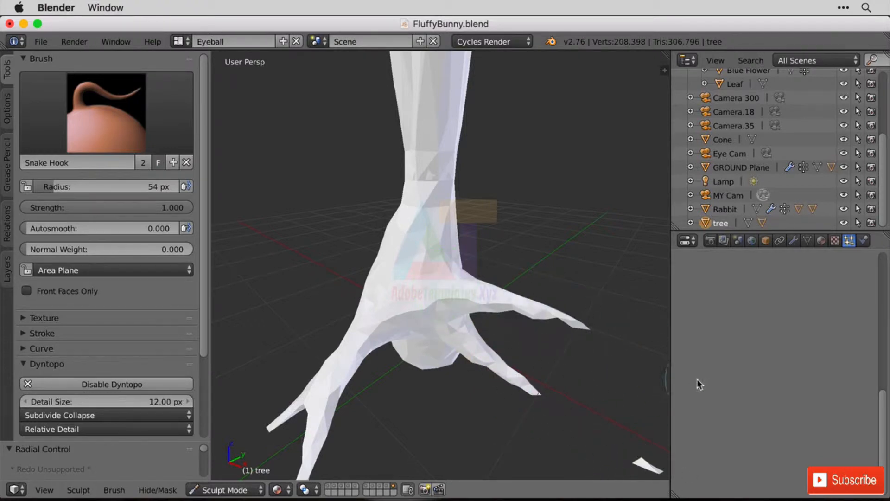
Step: Pull the mesh outward on the far side of the trunk base with the Snake Hook brush and inspect the lower trunk
{"action": "mouse_move", "coordinate": [411, 344]}
{"action": "middle_mouse_down"}
{"action": "mouse_move", "coordinate": [498, 344]}
{"action": "mouse_move", "coordinate": [456, 335]}
{"action": "middle_mouse_up"}
{"action": "scroll", "coordinate": [455, 332], "scroll_direction": "down", "scroll_amount": 5}
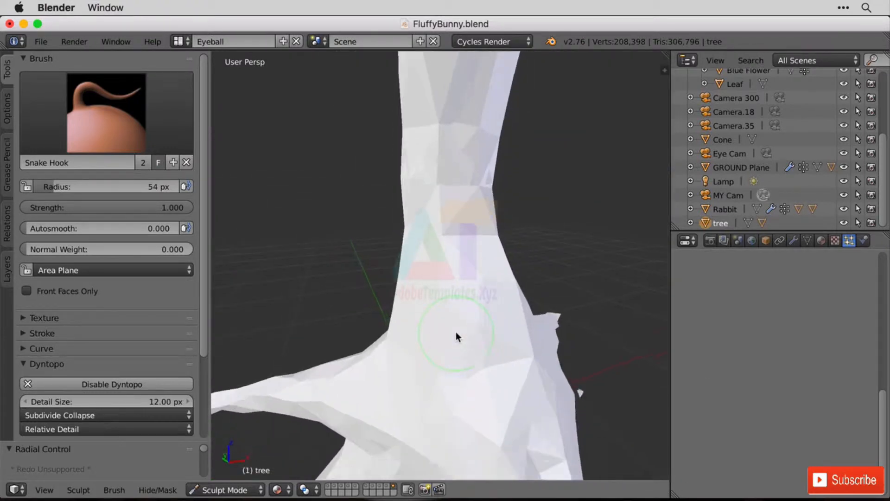
{"action": "mouse_move", "coordinate": [459, 327]}
{"action": "left_mouse_down"}
{"action": "mouse_move", "coordinate": [477, 321]}
{"action": "mouse_move", "coordinate": [527, 348]}
{"action": "mouse_move", "coordinate": [589, 360]}
{"action": "left_mouse_up"}
{"action": "middle_click_drag", "start_coordinate": [557, 323], "coordinate": [402, 367]}
{"action": "scroll", "coordinate": [460, 219], "scroll_direction": "up", "scroll_amount": 2}
{"action": "scroll", "coordinate": [460, 219], "scroll_direction": "up", "scroll_amount": 2}
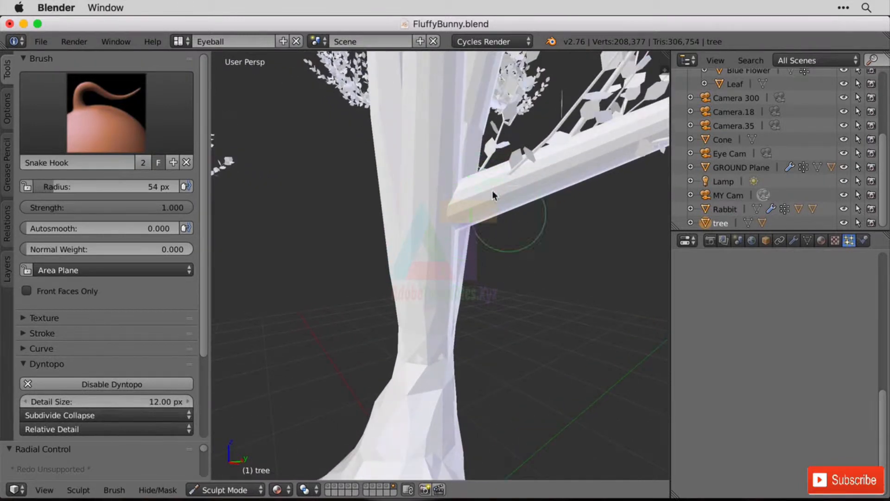
Step: Switch to the Clay Strips brush and build up the joint where the lower branch meets the trunk
{"action": "left_click", "coordinate": [65, 95]}
{"action": "left_click", "coordinate": [164, 188]}
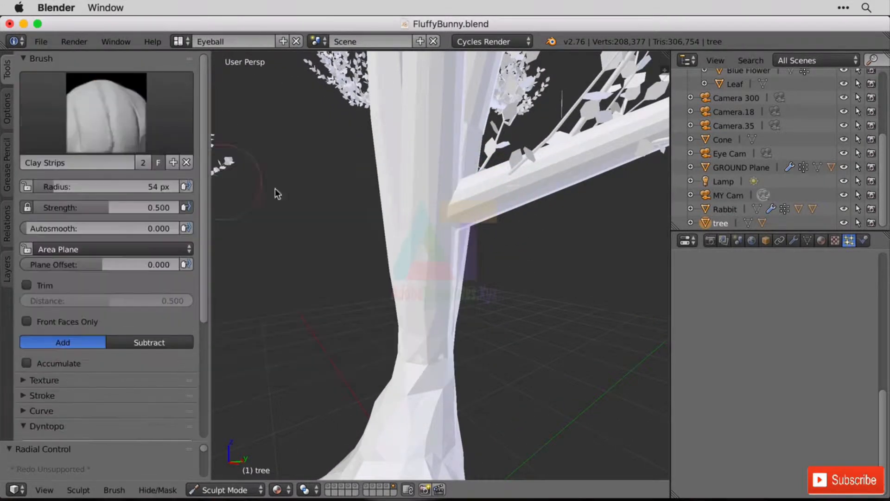
{"action": "middle_click_drag", "start_coordinate": [626, 226], "coordinate": [596, 222]}
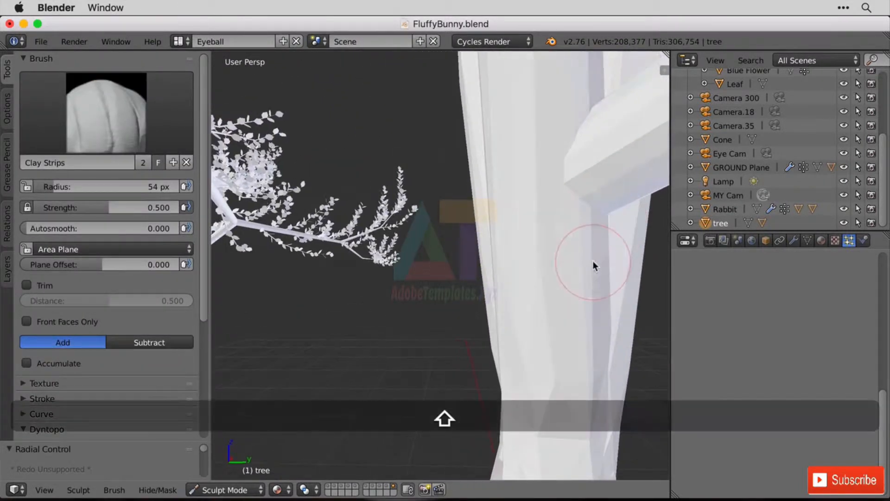
{"action": "mouse_move", "coordinate": [592, 261]}
{"action": "middle_mouse_down", "text": "shift"}
{"action": "mouse_move", "coordinate": [458, 214]}
{"action": "mouse_move", "coordinate": [341, 202]}
{"action": "middle_mouse_up", "text": "shift"}
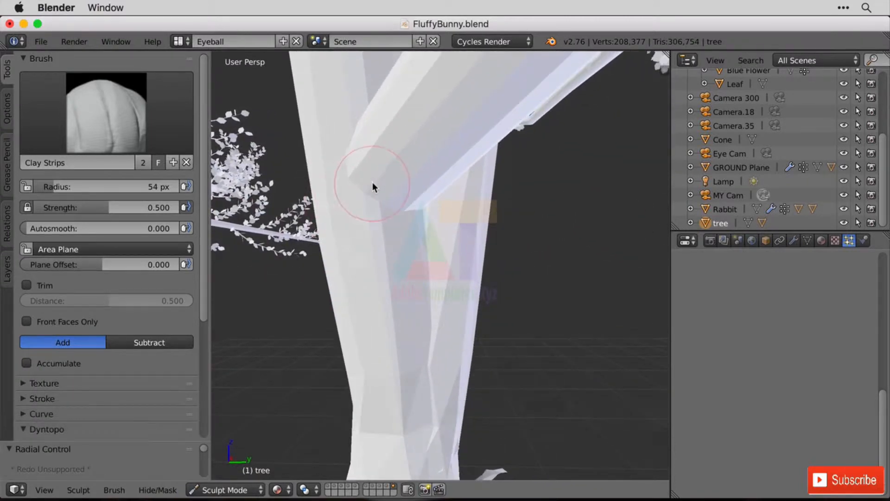
{"action": "mouse_move", "coordinate": [391, 207]}
{"action": "left_mouse_down"}
{"action": "mouse_move", "coordinate": [393, 218]}
{"action": "mouse_move", "coordinate": [406, 192]}
{"action": "mouse_move", "coordinate": [377, 213]}
{"action": "mouse_move", "coordinate": [328, 181]}
{"action": "mouse_move", "coordinate": [411, 199]}
{"action": "left_mouse_up"}
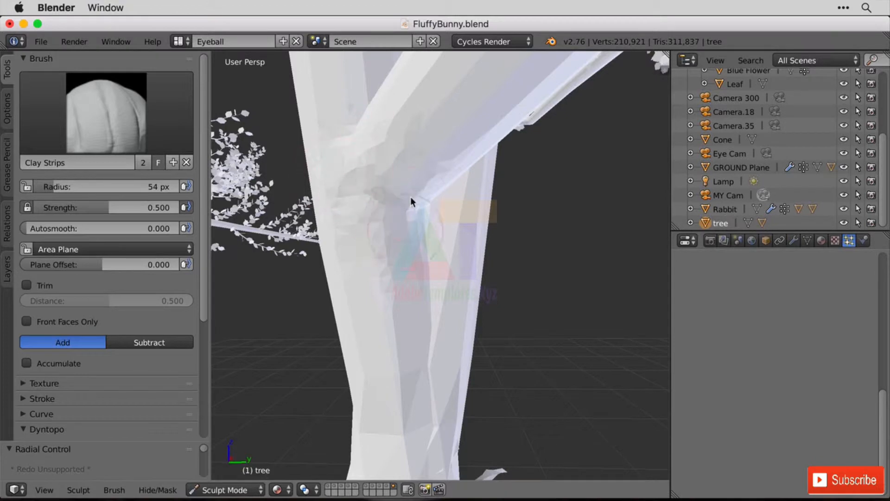
{"action": "scroll", "coordinate": [435, 300], "scroll_direction": "down", "scroll_amount": 11}
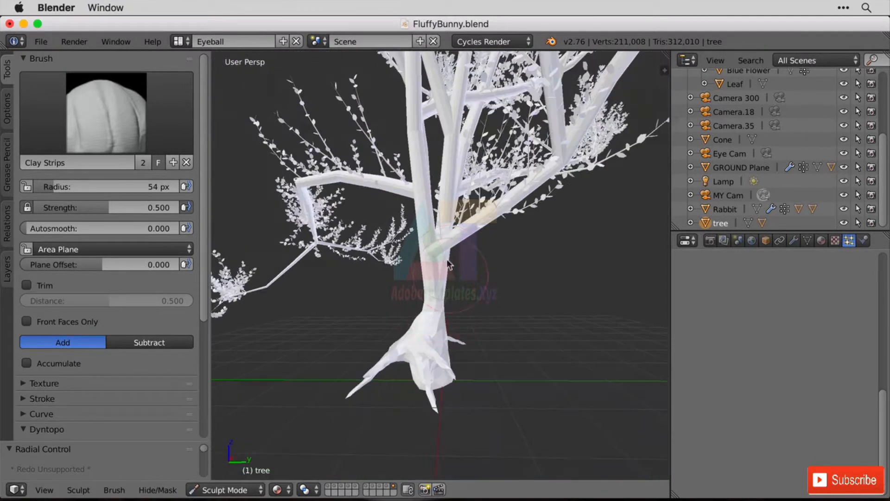
{"action": "scroll", "coordinate": [422, 238], "scroll_direction": "up", "scroll_amount": 5}
{"action": "scroll", "coordinate": [422, 238], "scroll_direction": "up", "scroll_amount": 2}
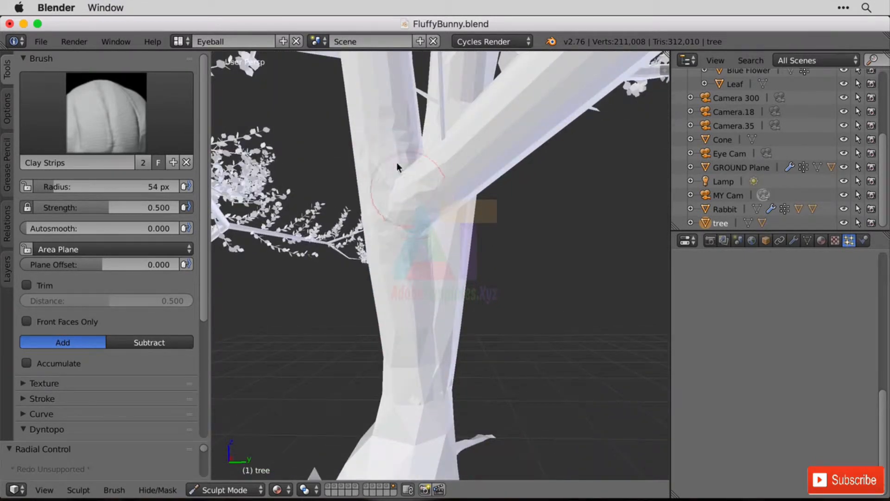
{"action": "left_click_drag", "start_coordinate": [410, 182], "coordinate": [408, 202]}
Step: Build up the joint of the large branch on the opposite side of the trunk with Clay Strips strokes from two angles
{"action": "scroll", "coordinate": [440, 291], "scroll_direction": "down", "scroll_amount": 3}
{"action": "middle_click_drag", "start_coordinate": [402, 238], "coordinate": [457, 266]}
{"action": "scroll", "coordinate": [511, 280], "scroll_direction": "down", "scroll_amount": 4, "text": "shift"}
{"action": "scroll", "coordinate": [511, 281], "scroll_direction": "up", "scroll_amount": 12, "text": "shift"}
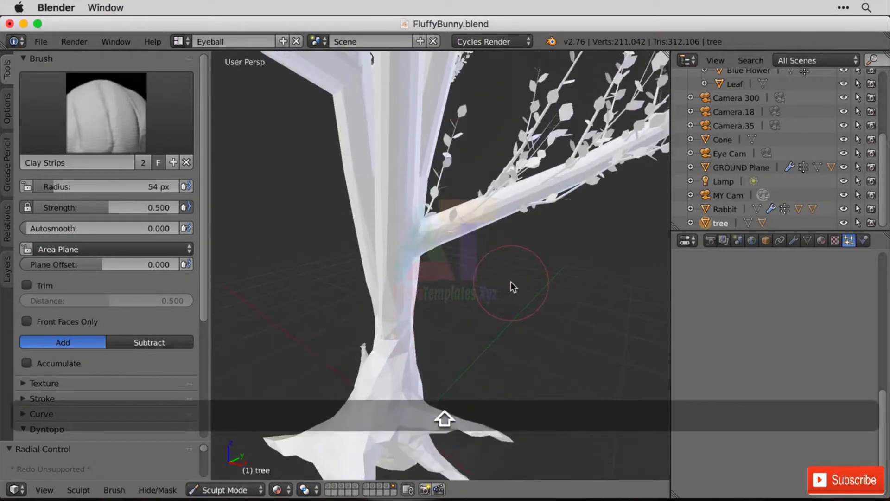
{"action": "left_click_drag", "start_coordinate": [346, 194], "coordinate": [346, 187]}
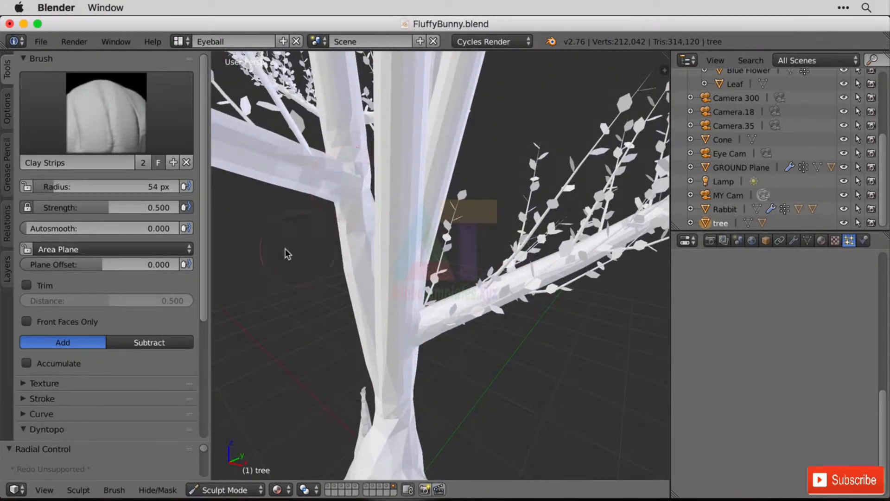
{"action": "mouse_move", "coordinate": [344, 215]}
{"action": "middle_mouse_down"}
{"action": "mouse_move", "coordinate": [367, 225]}
{"action": "mouse_move", "coordinate": [449, 207]}
{"action": "middle_mouse_up"}
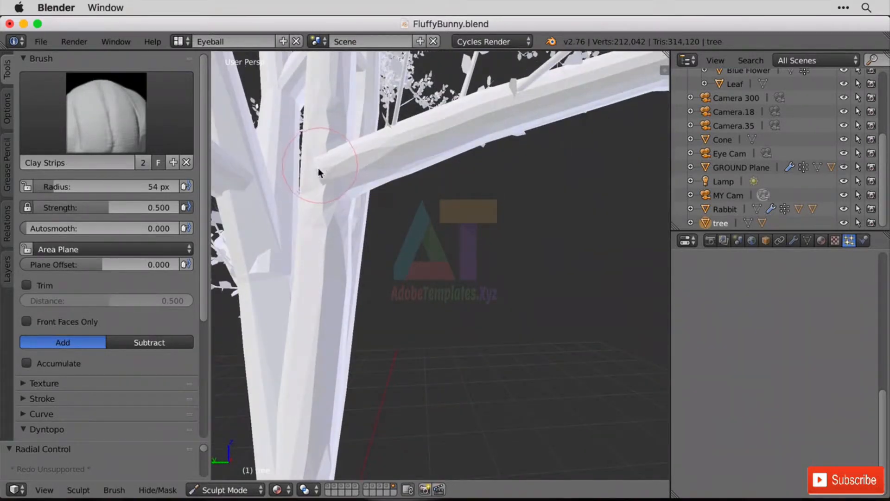
{"action": "left_click", "coordinate": [328, 133]}
Step: Switch to the Blob brush and add a bump on the large branch near its joint with the trunk
{"action": "left_click", "coordinate": [123, 116]}
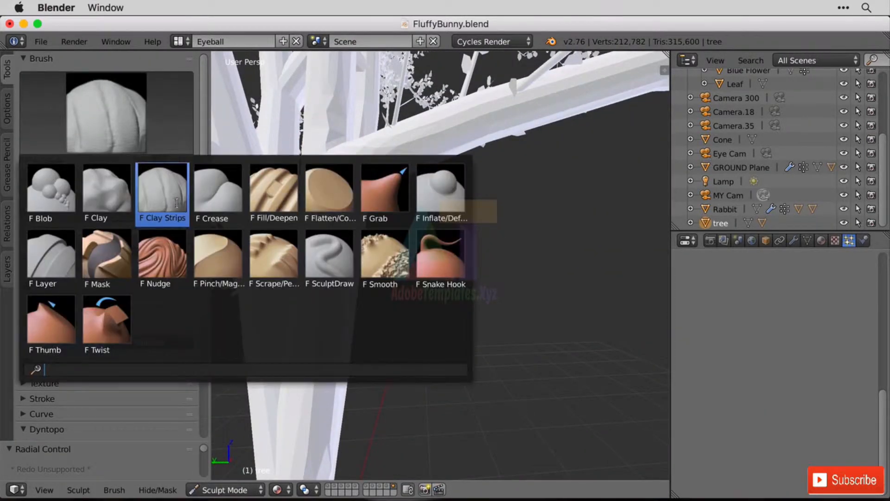
{"action": "left_click", "coordinate": [50, 186]}
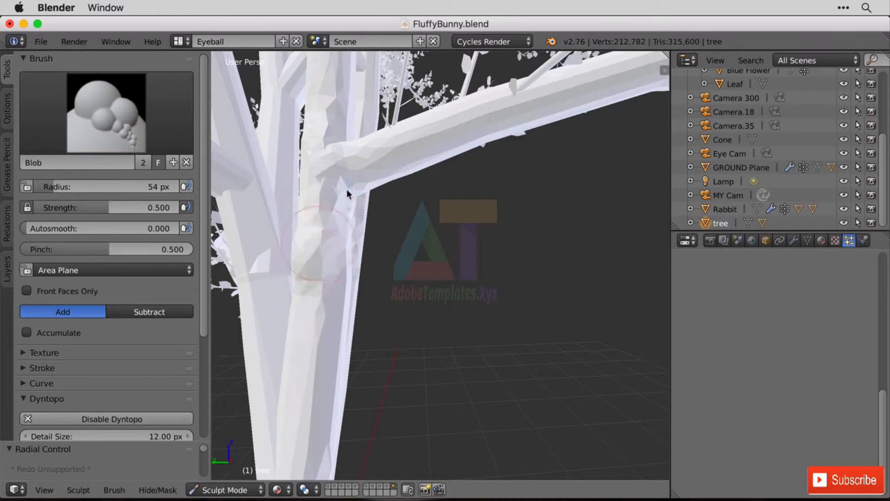
{"action": "left_click", "coordinate": [425, 144]}
{"action": "middle_click_drag", "start_coordinate": [540, 234], "coordinate": [435, 257]}
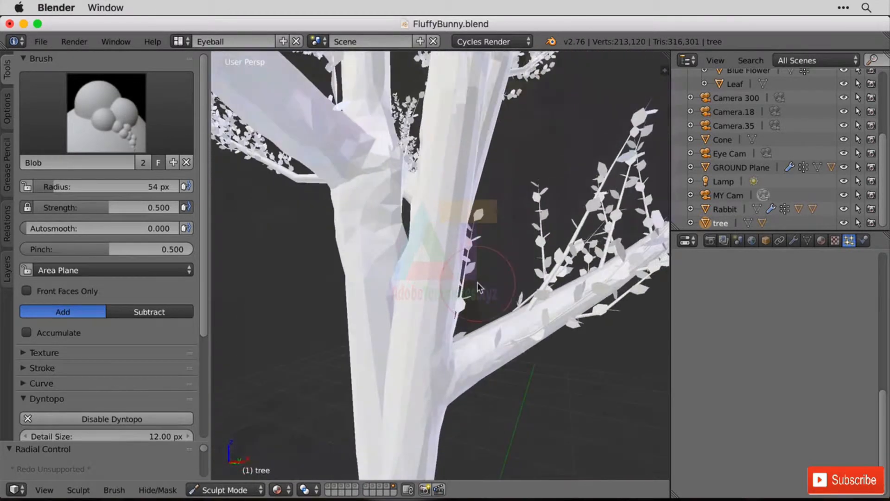
Step: Try Blob strokes down the trunk and base from a zoomed-out view, and undo them
{"action": "scroll", "coordinate": [477, 282], "scroll_direction": "down", "scroll_amount": 5}
{"action": "mouse_move", "coordinate": [448, 299]}
{"action": "left_mouse_down"}
{"action": "mouse_move", "coordinate": [402, 400]}
{"action": "mouse_move", "coordinate": [371, 428]}
{"action": "left_mouse_up"}
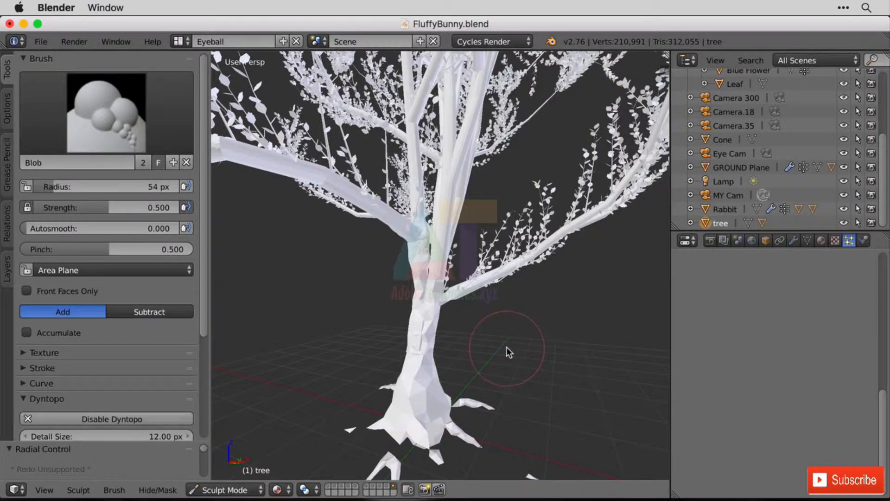
{"action": "key", "text": "super+z"}
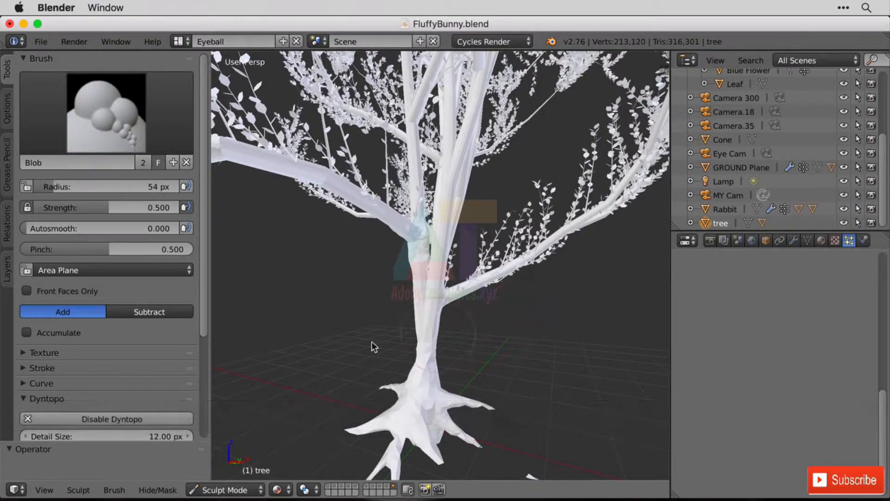
Step: Try a close-up Blob bump on the trunk and strokes along it from farther away, and undo them
{"action": "scroll", "coordinate": [503, 385], "scroll_direction": "up", "scroll_amount": 2}
{"action": "scroll", "coordinate": [500, 386], "scroll_direction": "down", "scroll_amount": 3}
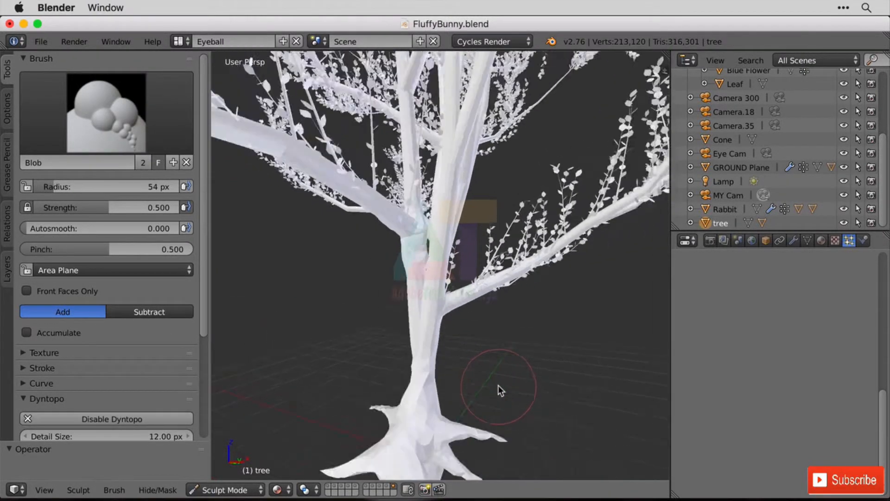
{"action": "scroll", "coordinate": [456, 313], "scroll_direction": "up", "scroll_amount": 7}
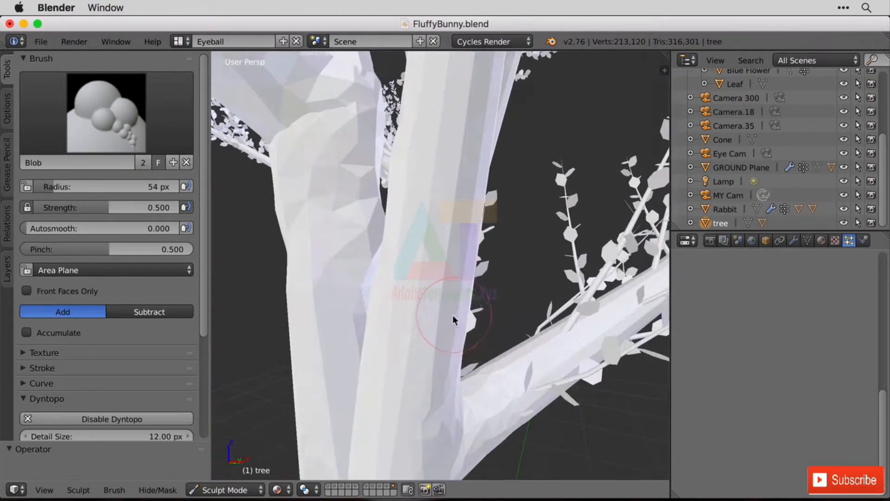
{"action": "scroll", "coordinate": [459, 271], "scroll_direction": "down", "scroll_amount": 4}
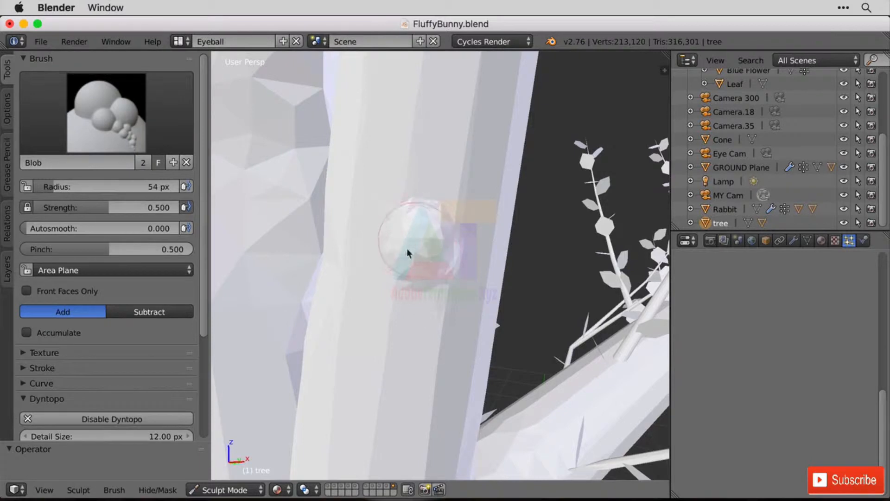
{"action": "left_click_drag", "start_coordinate": [404, 256], "coordinate": [413, 265]}
{"action": "scroll", "coordinate": [428, 302], "scroll_direction": "down", "scroll_amount": 9}
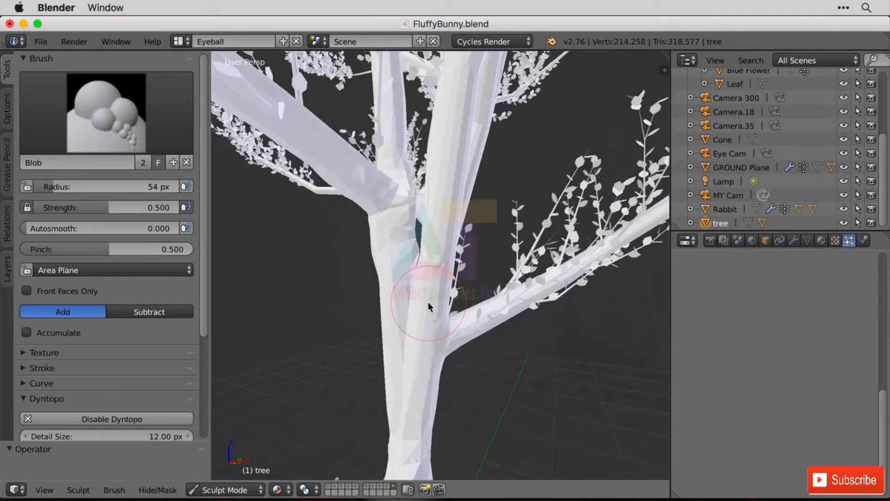
{"action": "mouse_move", "coordinate": [427, 316]}
{"action": "left_mouse_down"}
{"action": "mouse_move", "coordinate": [439, 259]}
{"action": "mouse_move", "coordinate": [423, 258]}
{"action": "left_mouse_up"}
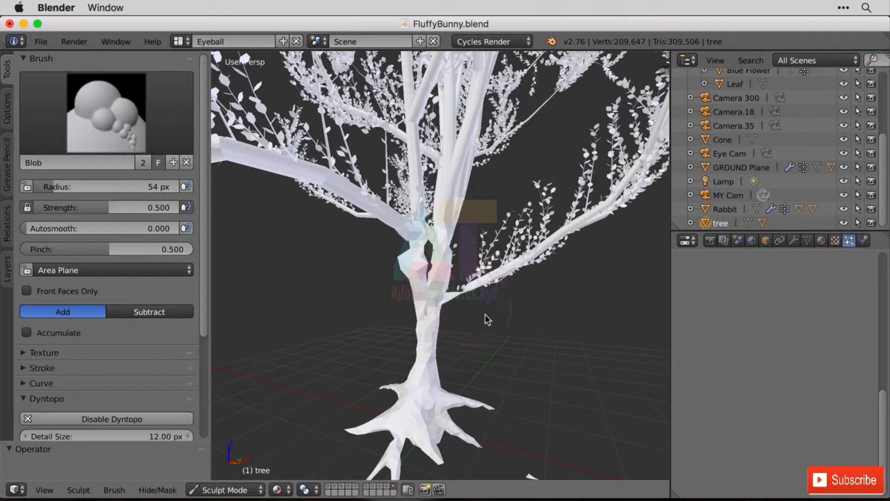
{"action": "key", "text": "super+z"}
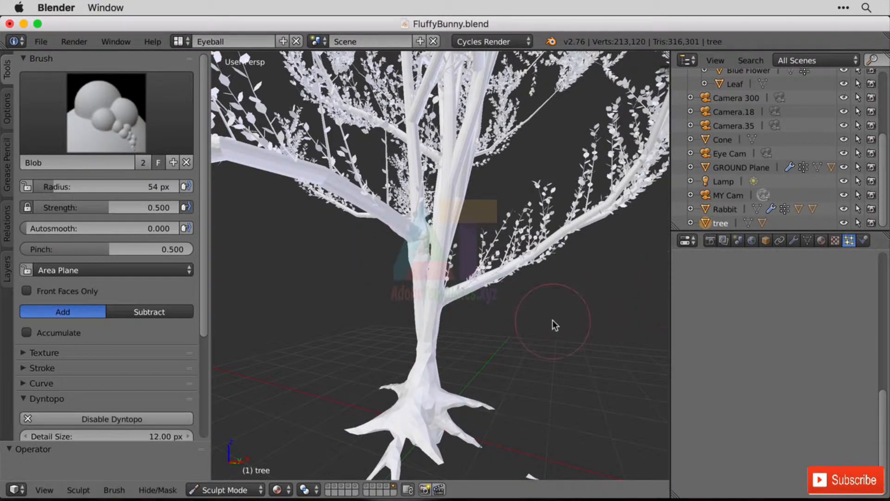
{"action": "key", "text": "shift"}
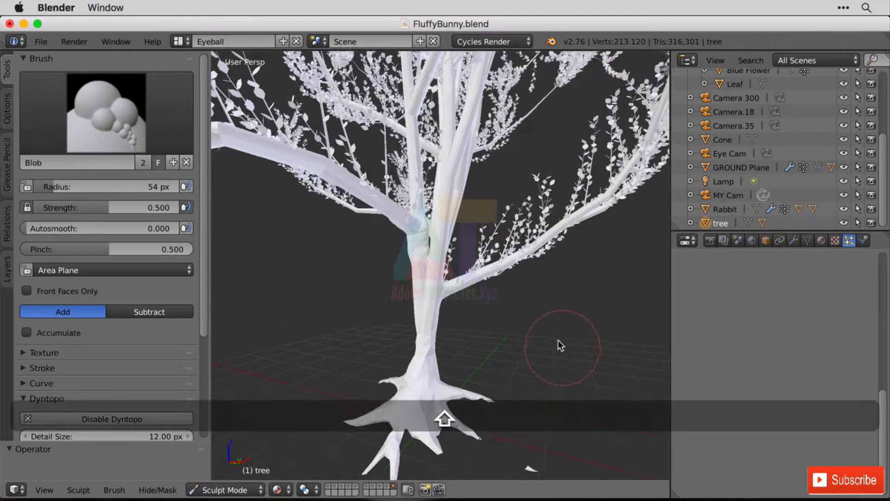
{"action": "middle_click_drag", "start_coordinate": [557, 340], "coordinate": [535, 296], "text": "shift"}
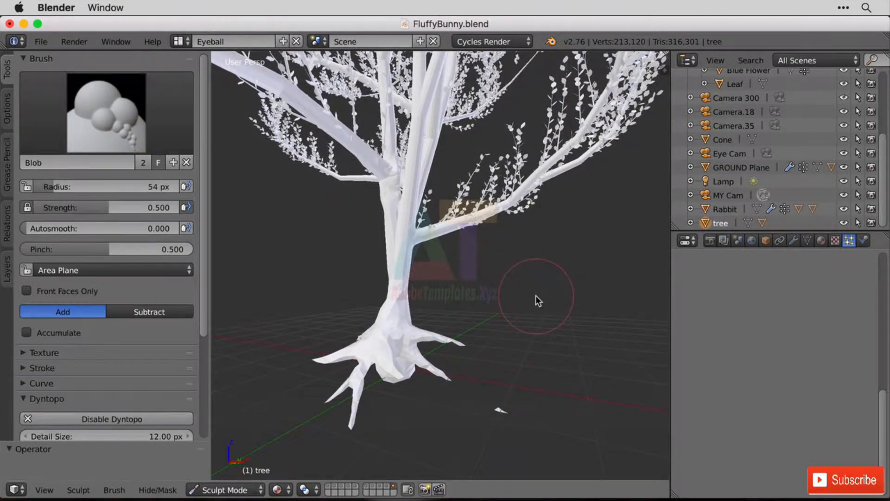
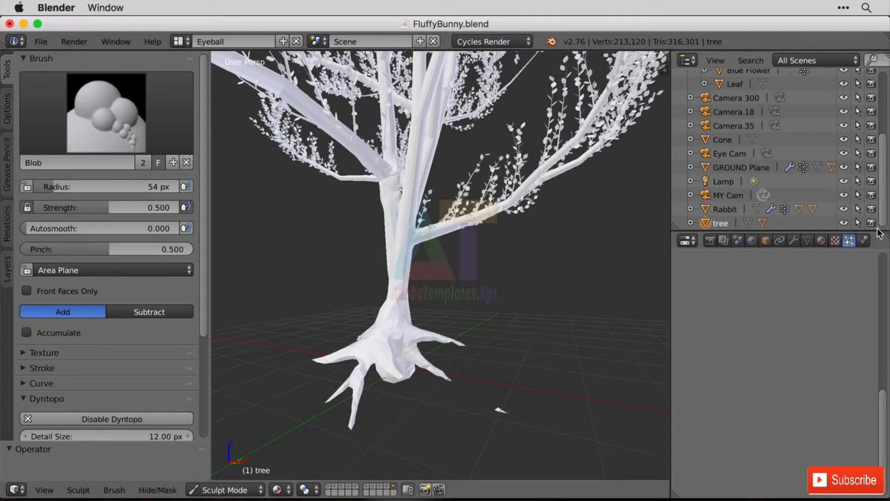
Step: Enlarge the outliner, expand the tree's hierarchy down to its leaves object, and select the tree
{"action": "left_click_drag", "start_coordinate": [878, 231], "coordinate": [878, 294]}
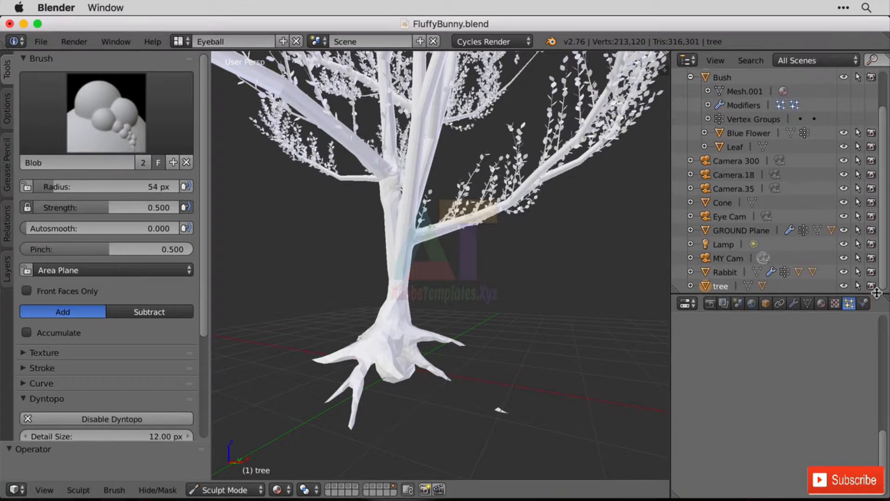
{"action": "left_click", "coordinate": [691, 286]}
{"action": "scroll", "coordinate": [743, 285], "scroll_direction": "down", "scroll_amount": 2}
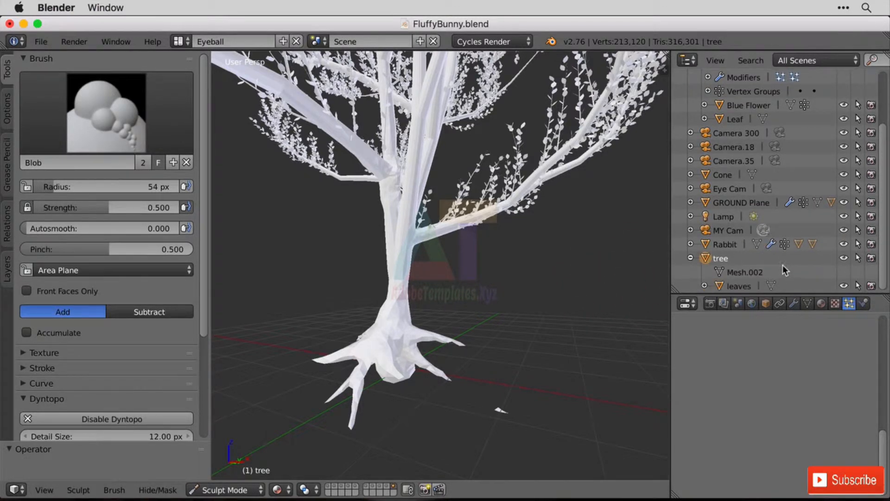
{"action": "left_click", "coordinate": [743, 286]}
{"action": "left_click", "coordinate": [721, 260]}
Step: Add a material slot to the tree and create a new material named Tree in it
{"action": "left_click", "coordinate": [820, 304]}
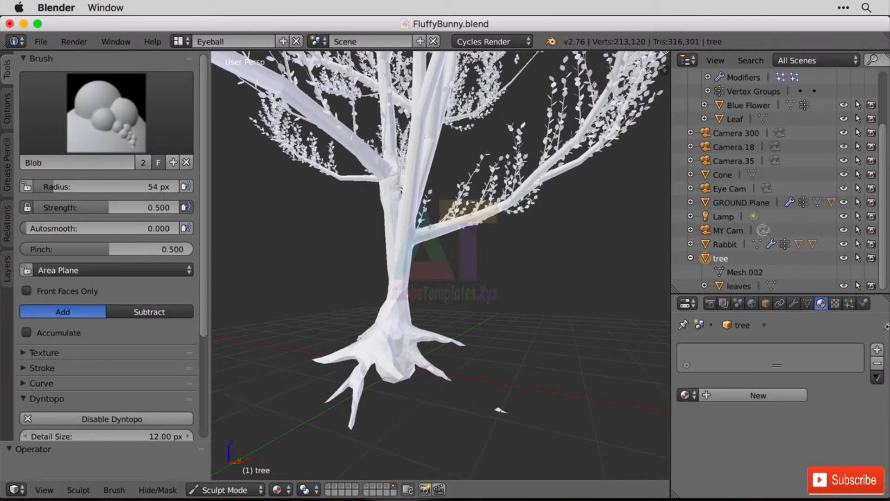
{"action": "left_click", "coordinate": [878, 351]}
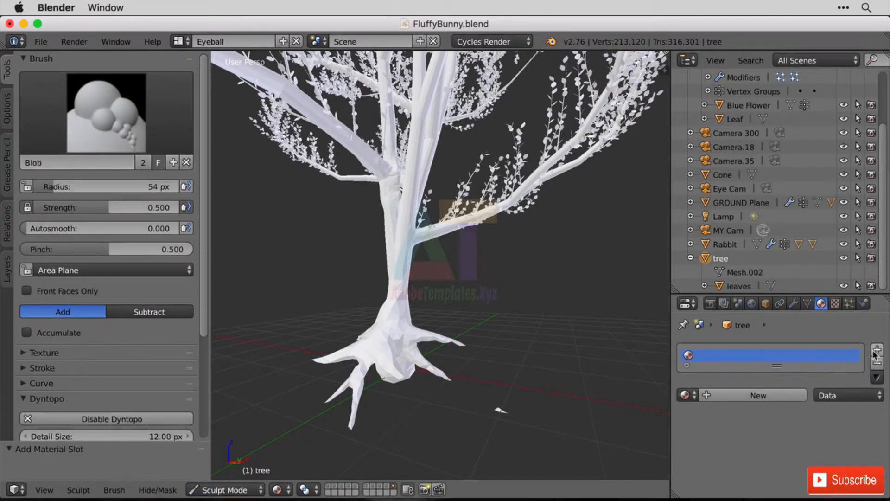
{"action": "left_click", "coordinate": [766, 397]}
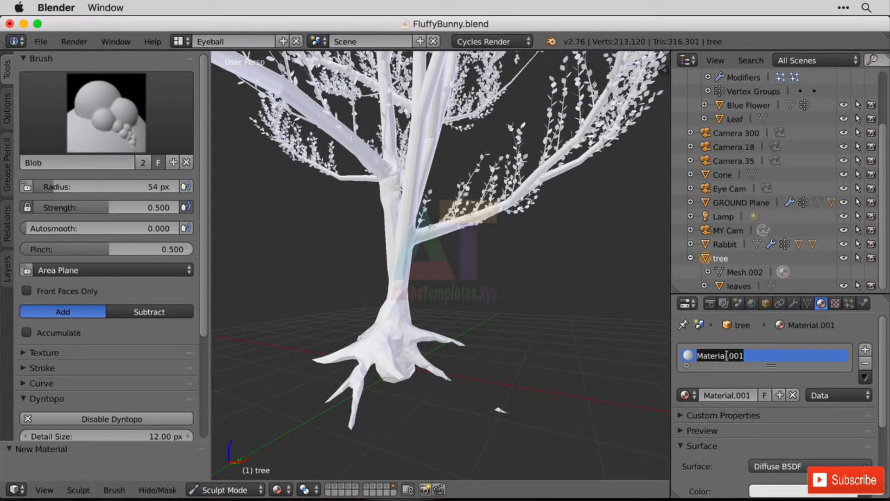
{"action": "type", "text": "Tree"}
{"action": "key", "text": "Return"}
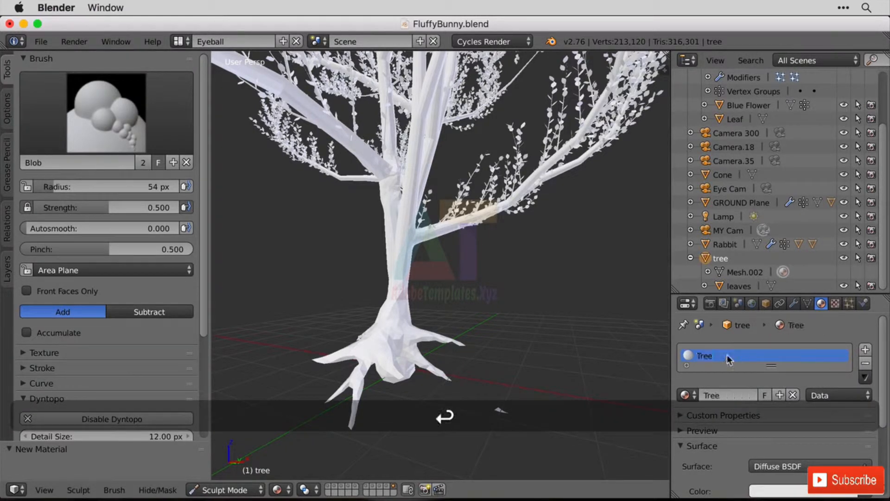
Step: Set the Tree material's diffuse colour to dark brown by choosing an orange hue and lowering its brightness
{"action": "scroll", "coordinate": [774, 424], "scroll_direction": "down", "scroll_amount": 6}
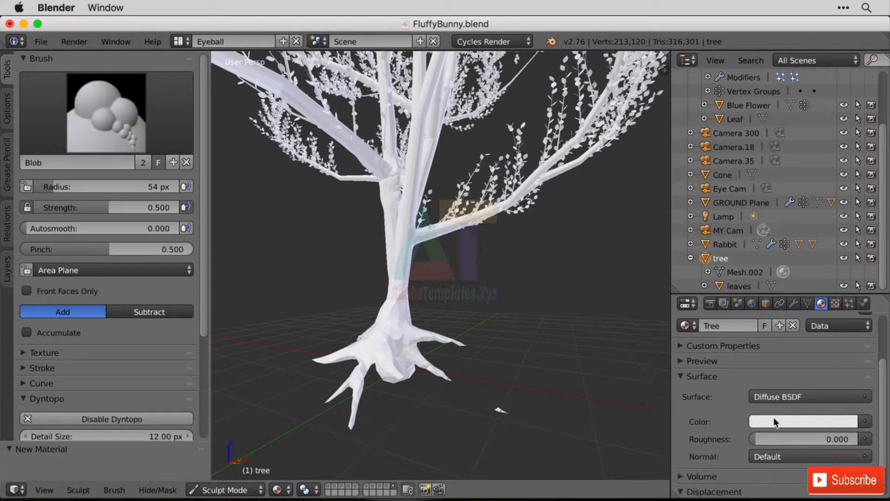
{"action": "left_click", "coordinate": [799, 395]}
{"action": "left_click", "coordinate": [761, 290]}
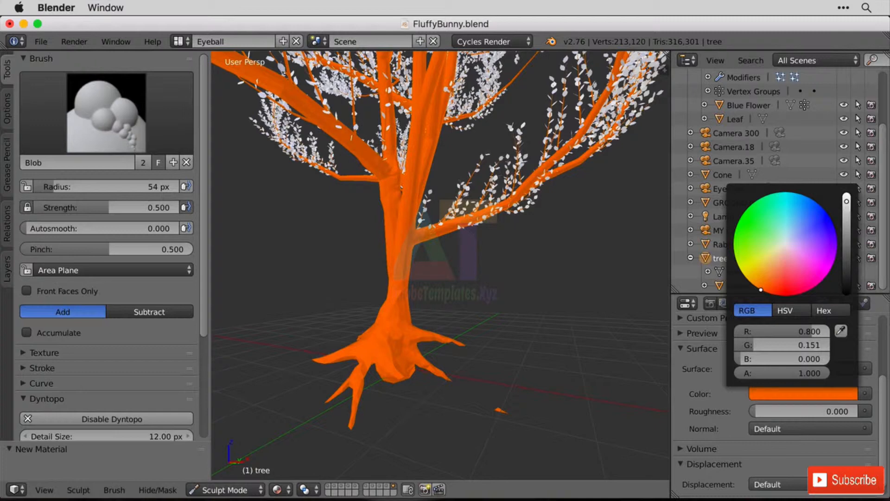
{"action": "left_click_drag", "start_coordinate": [847, 201], "coordinate": [846, 274]}
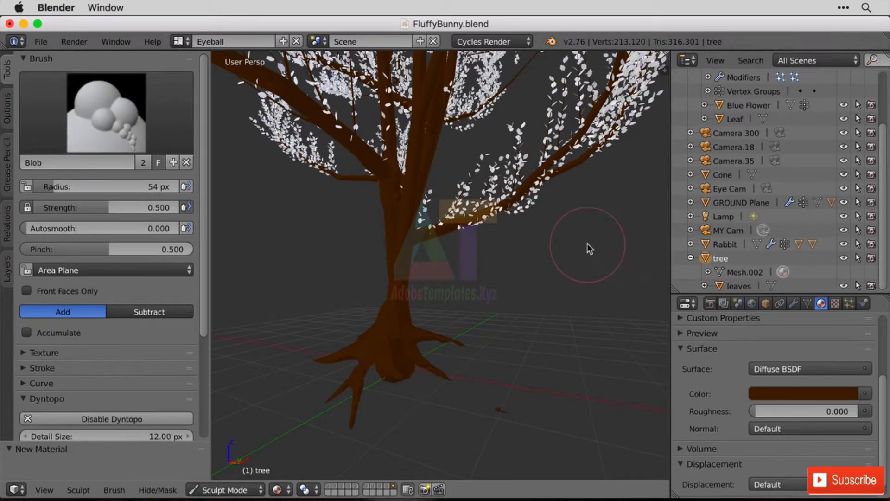
Step: Select the leaves object, add a material slot to it, and create a new material in that slot
{"action": "left_click", "coordinate": [722, 286]}
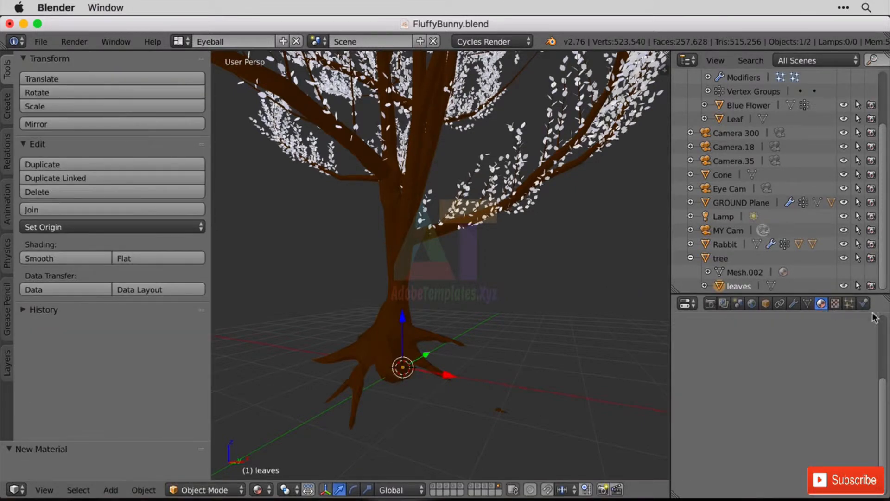
{"action": "left_click_drag", "start_coordinate": [886, 389], "coordinate": [889, 308]}
{"action": "left_click", "coordinate": [877, 351]}
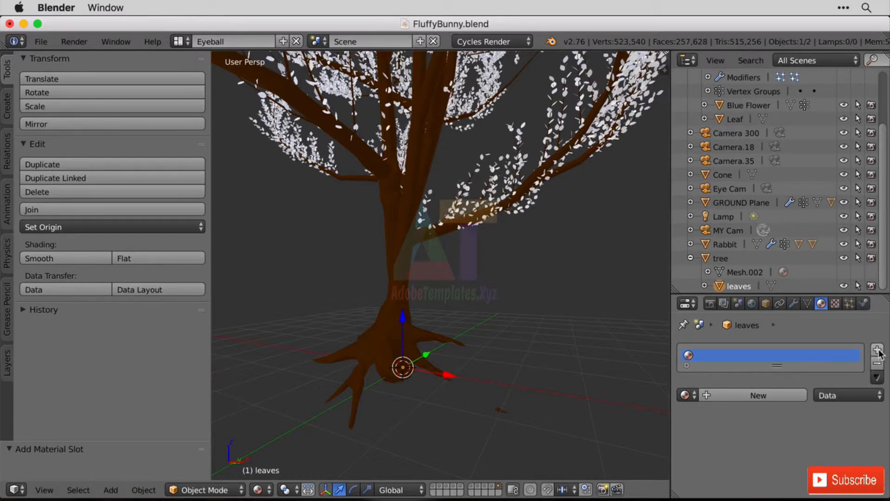
{"action": "left_click", "coordinate": [746, 395]}
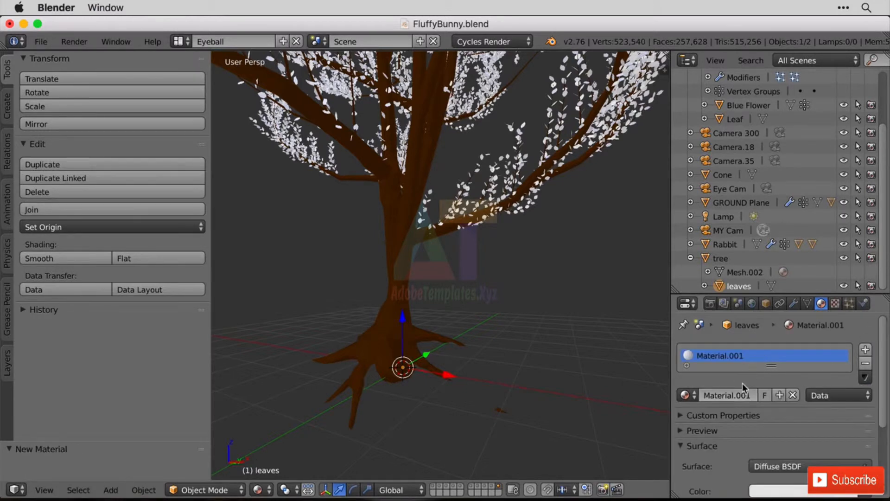
Step: Name the leaves object's new material Leaves and set its diffuse colour to a darkened green
{"action": "type", "text": "Leaves"}
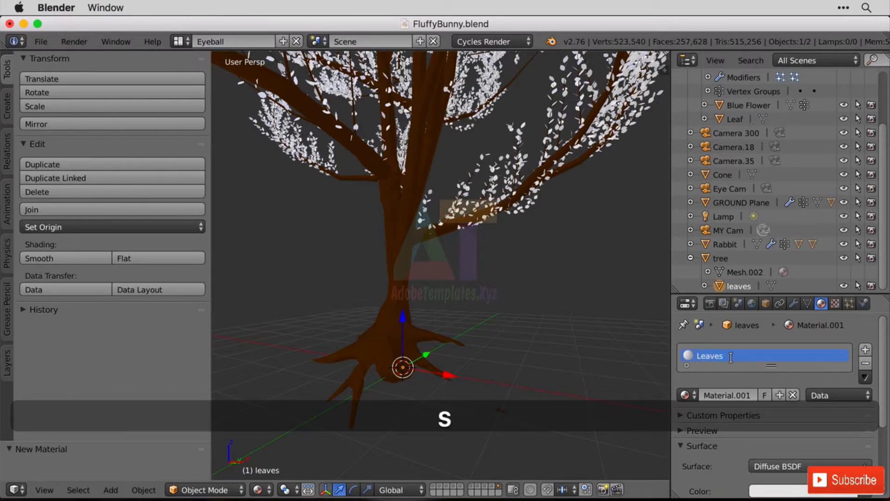
{"action": "key", "text": "Return"}
{"action": "scroll", "coordinate": [732, 348], "scroll_direction": "down", "scroll_amount": 5}
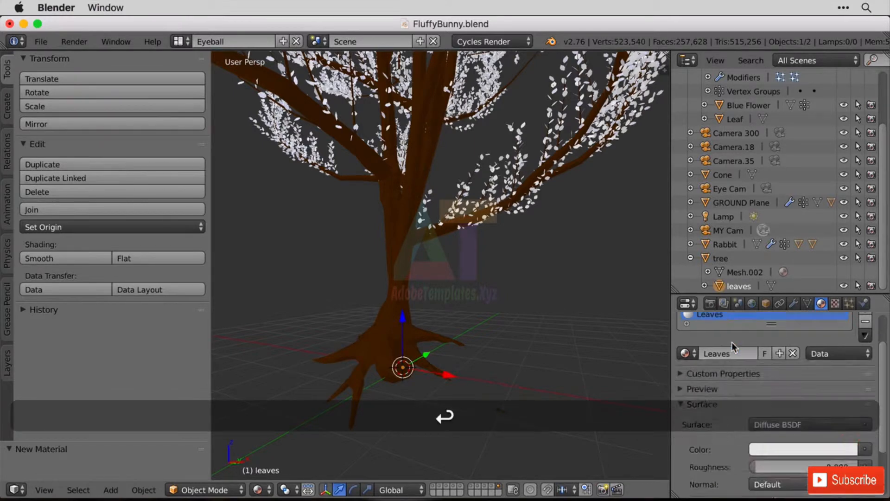
{"action": "left_click", "coordinate": [797, 420]}
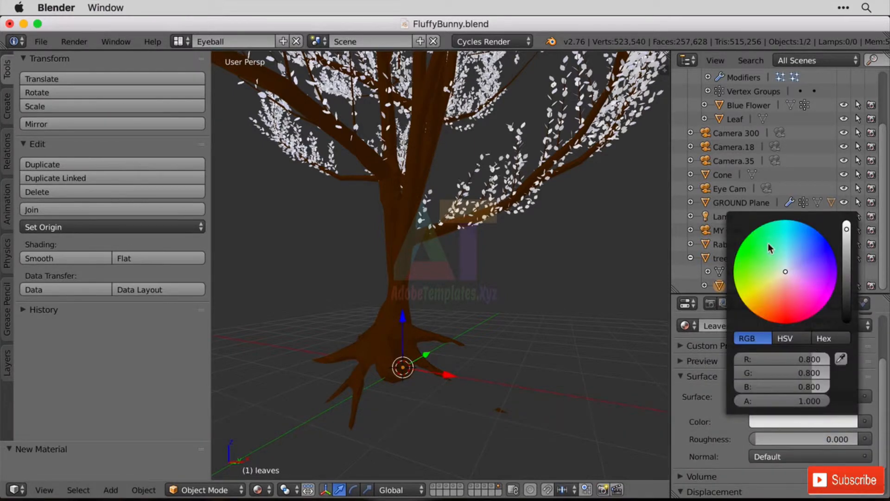
{"action": "left_click_drag", "start_coordinate": [768, 243], "coordinate": [747, 245]}
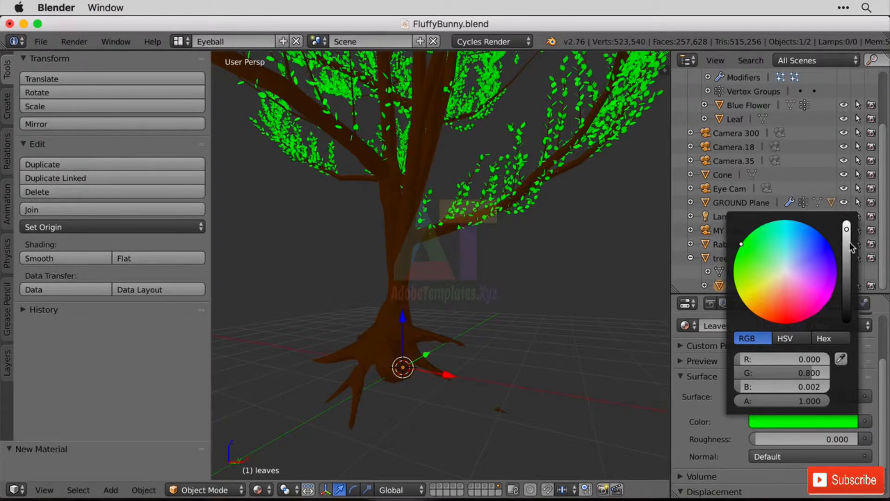
{"action": "left_click_drag", "start_coordinate": [847, 229], "coordinate": [847, 269]}
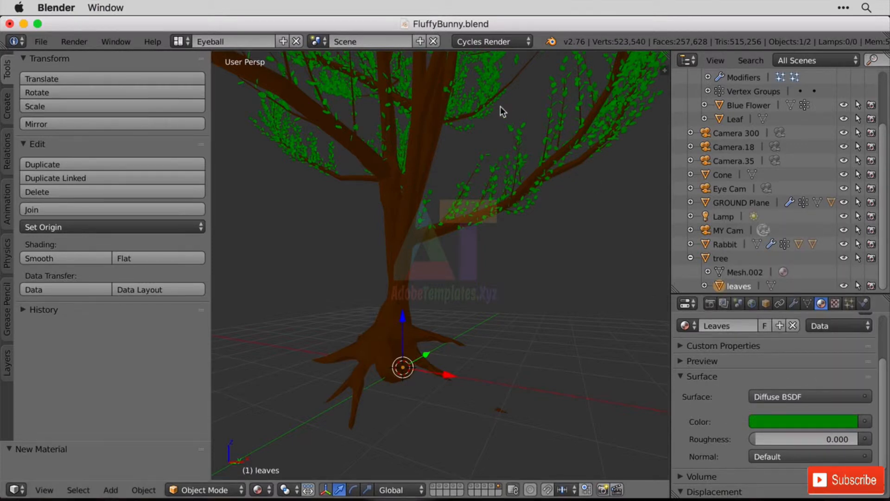
Step: Show the Camera and Lighing layer and the Grass layer together with the tree's layer
{"action": "scroll", "coordinate": [477, 177], "scroll_direction": "down", "scroll_amount": 8}
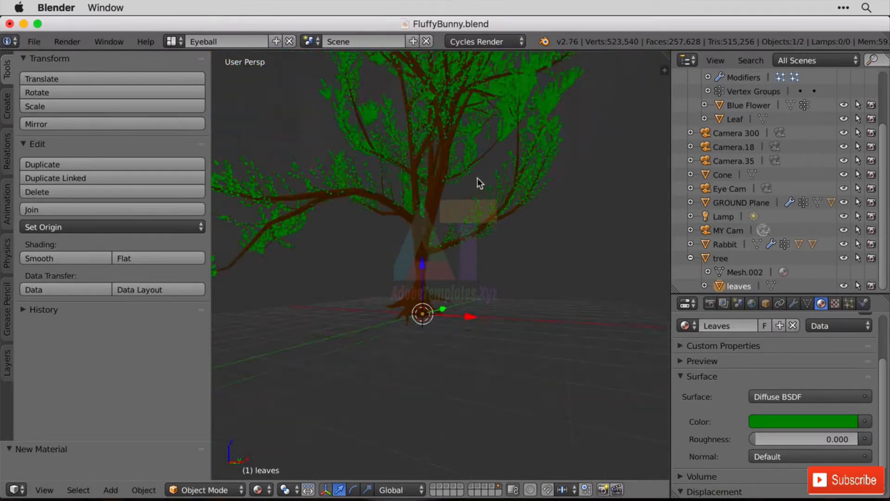
{"action": "scroll", "coordinate": [492, 204], "scroll_direction": "up", "scroll_amount": 8}
{"action": "scroll", "coordinate": [510, 211], "scroll_direction": "down", "scroll_amount": 5}
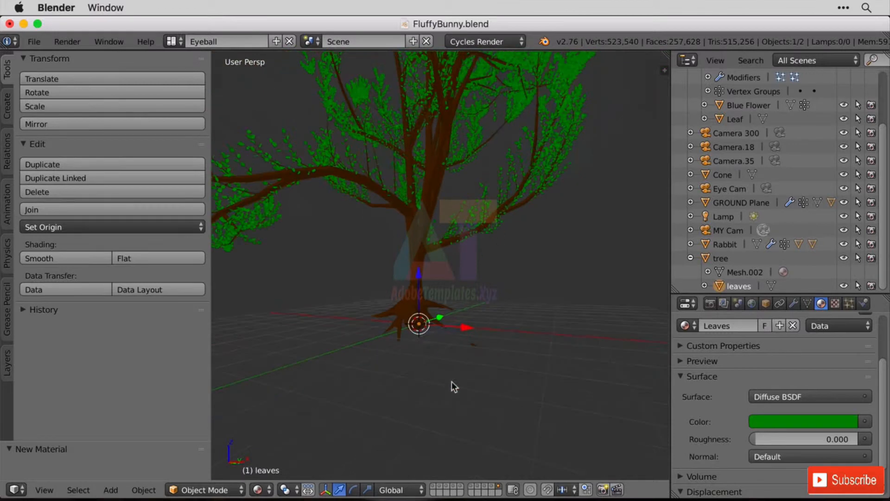
{"action": "key", "text": "shift"}
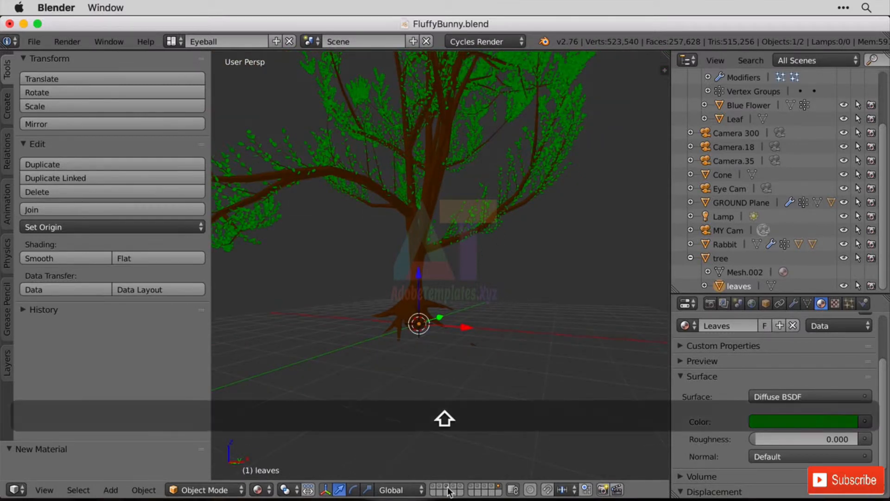
{"action": "left_click", "coordinate": [7, 366]}
{"action": "left_click", "coordinate": [22, 59]}
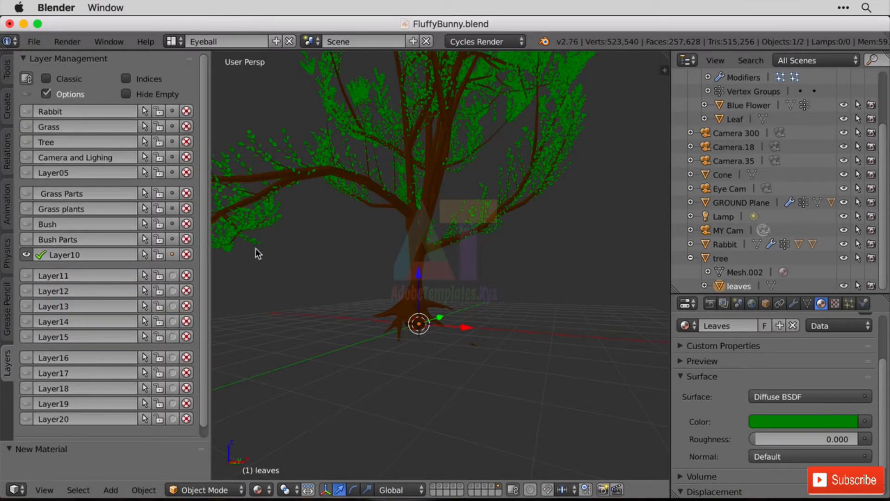
{"action": "left_click", "coordinate": [27, 157], "text": "shift"}
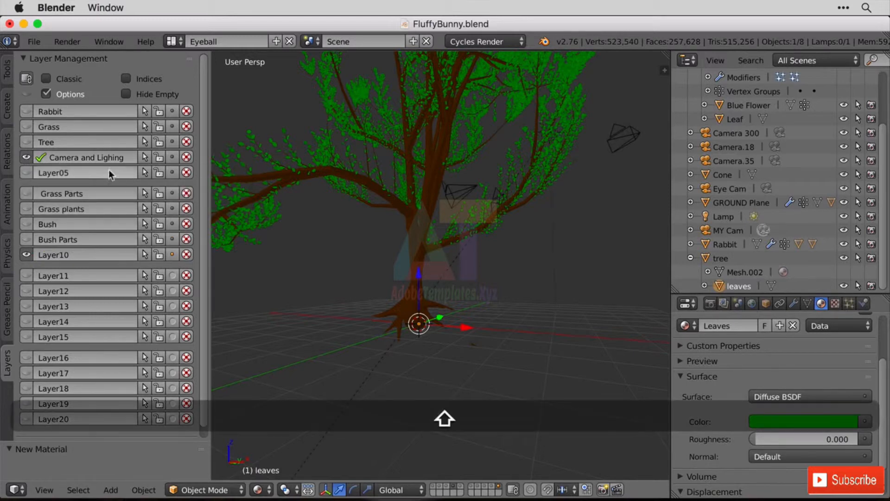
{"action": "left_click", "coordinate": [27, 127], "text": "shift"}
{"action": "middle_click_drag", "start_coordinate": [562, 262], "coordinate": [505, 287]}
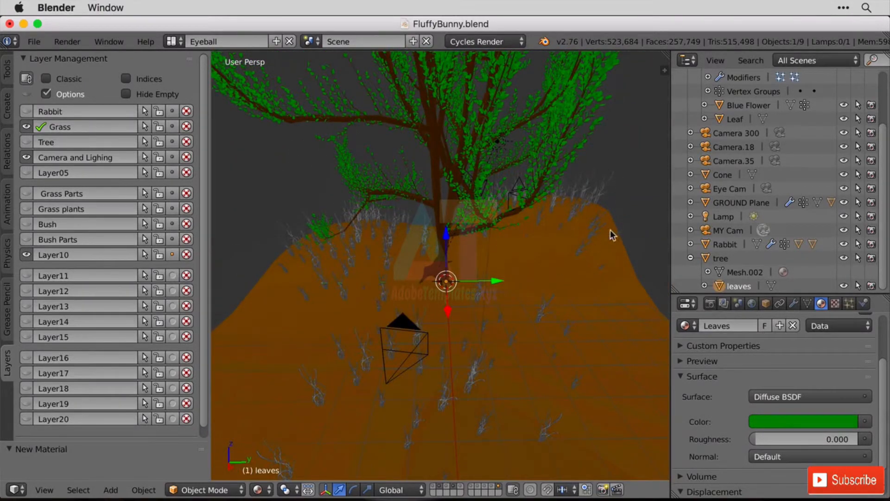
{"action": "key", "text": "g"}
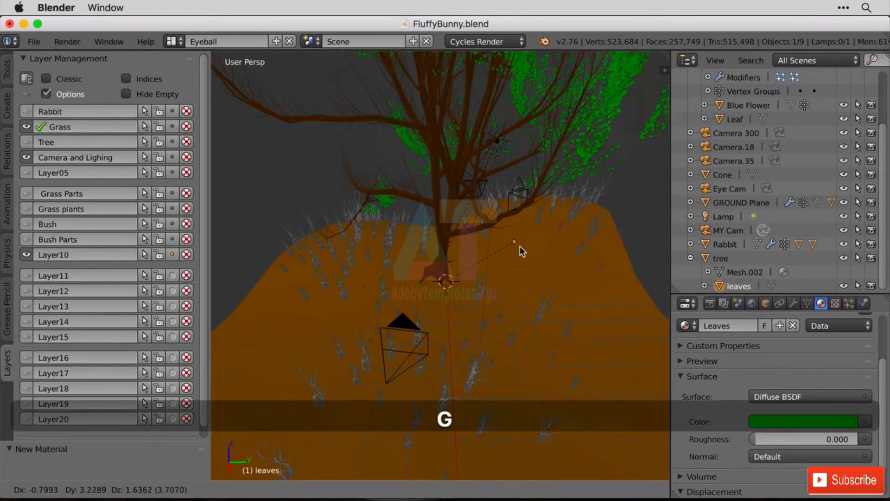
{"action": "key", "text": "Escape"}
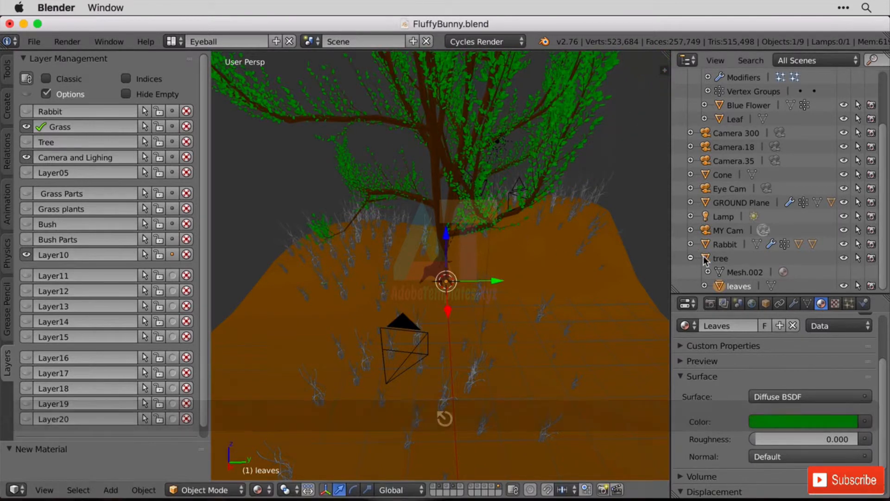
{"action": "left_click", "coordinate": [705, 260]}
{"action": "key", "text": "g"}
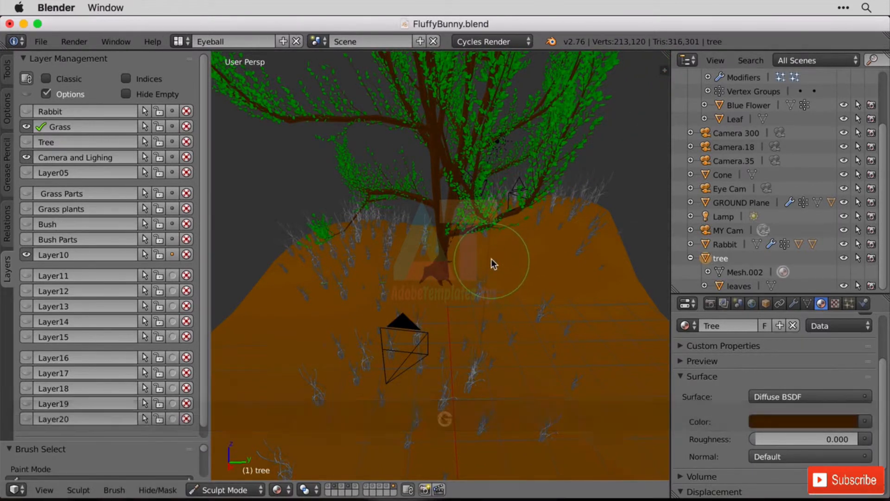
{"action": "key", "text": "ctrl+z"}
{"action": "key", "text": "g"}
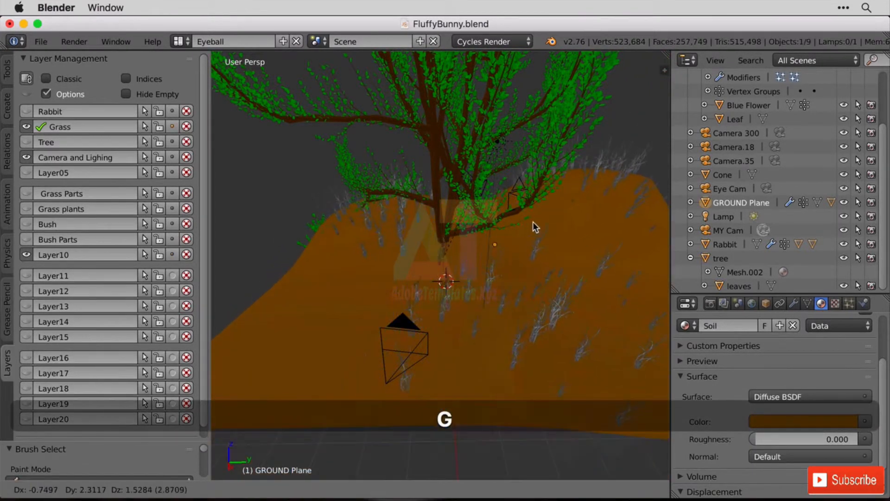
{"action": "key", "text": "Escape"}
Step: Select the tree, switch it to Object Mode, and move it horizontally onto the far side of the hill with global Z locked
{"action": "left_click", "coordinate": [714, 257]}
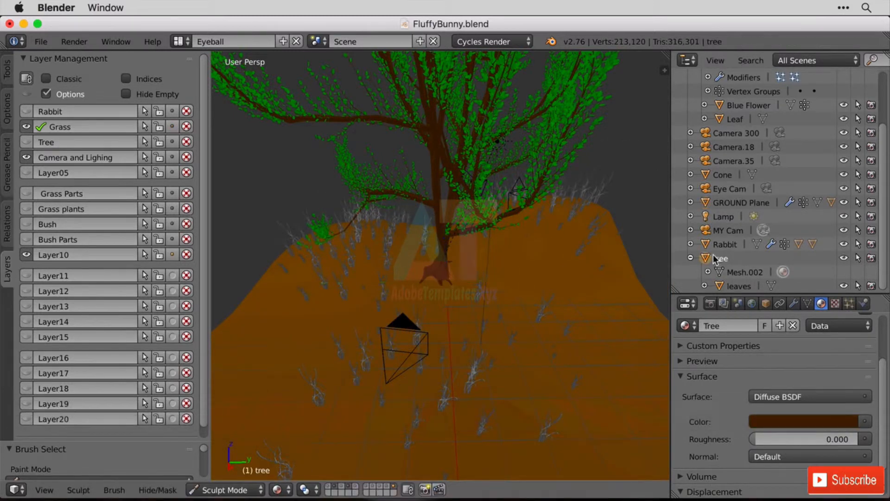
{"action": "key", "text": "ctrl+z"}
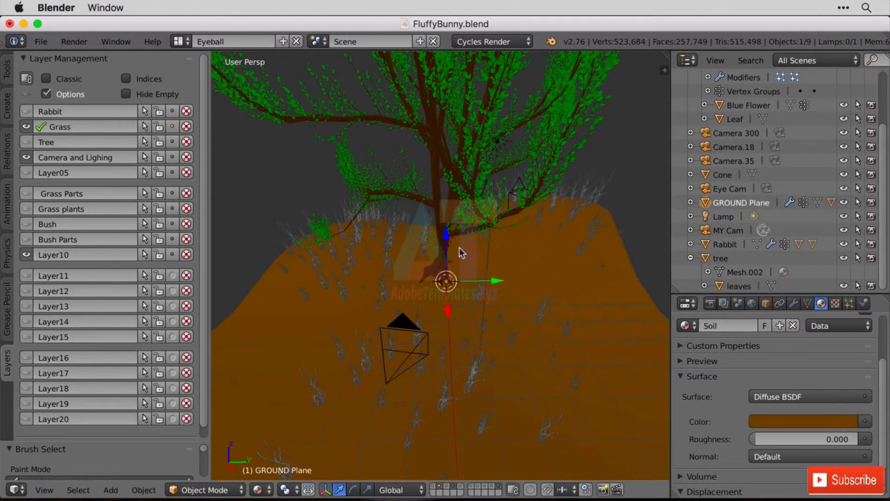
{"action": "key", "text": "ctrl+shift+z"}
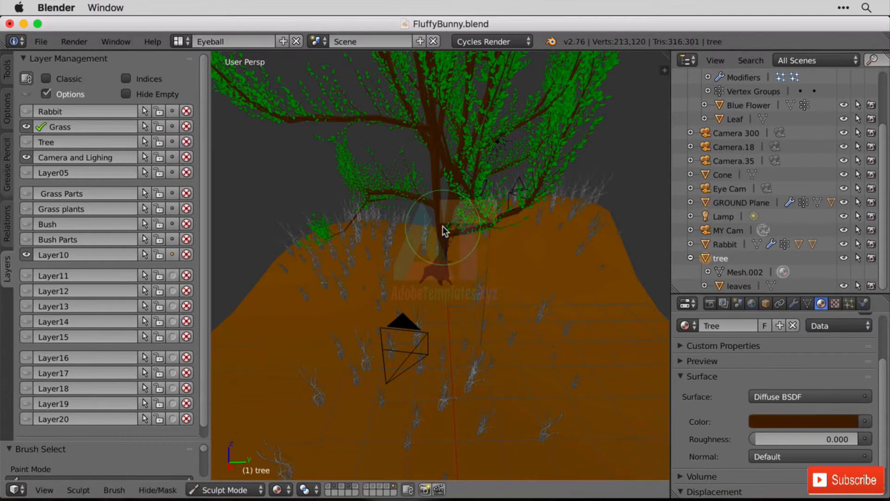
{"action": "left_click", "coordinate": [224, 490]}
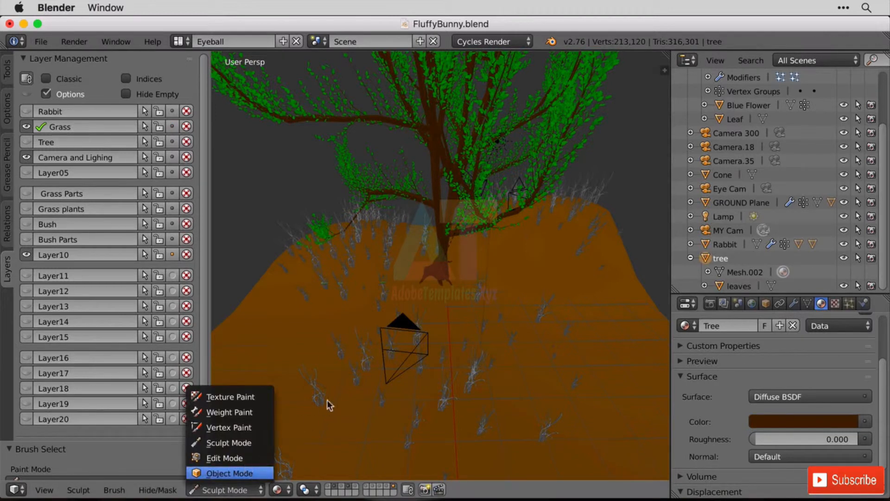
{"action": "key", "text": "Return"}
{"action": "key", "text": "g"}
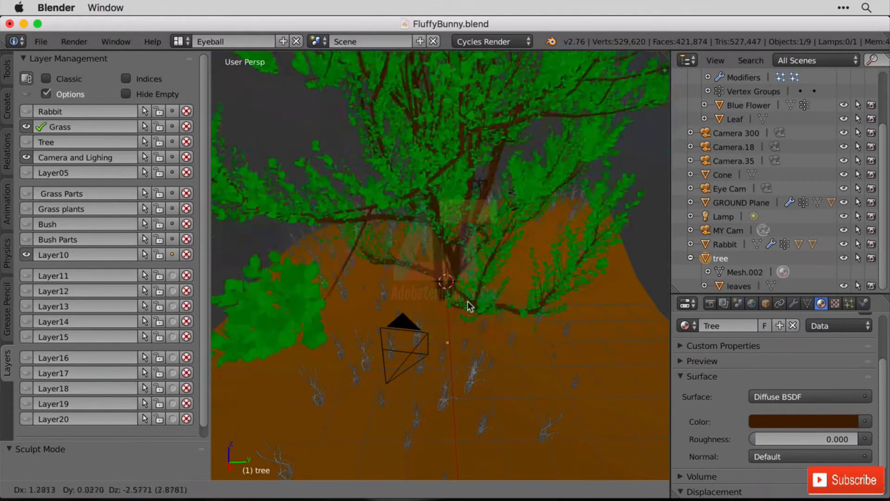
{"action": "key", "text": "shift+z"}
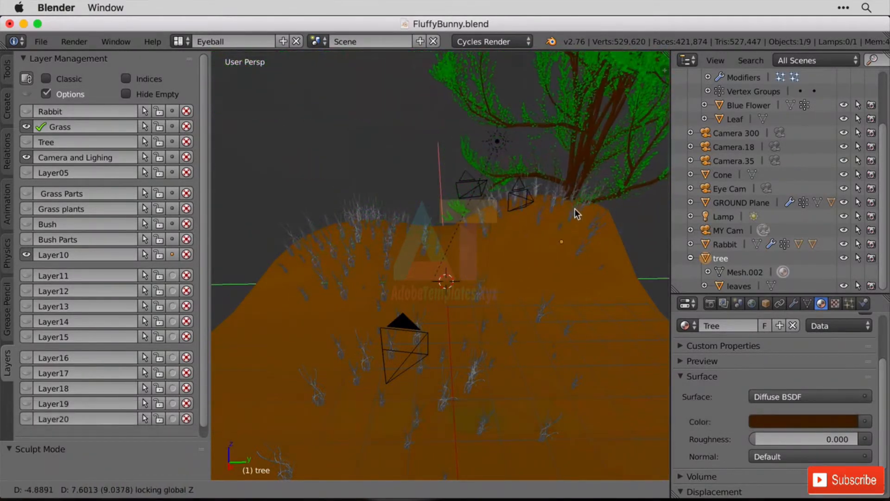
{"action": "left_click", "coordinate": [567, 221]}
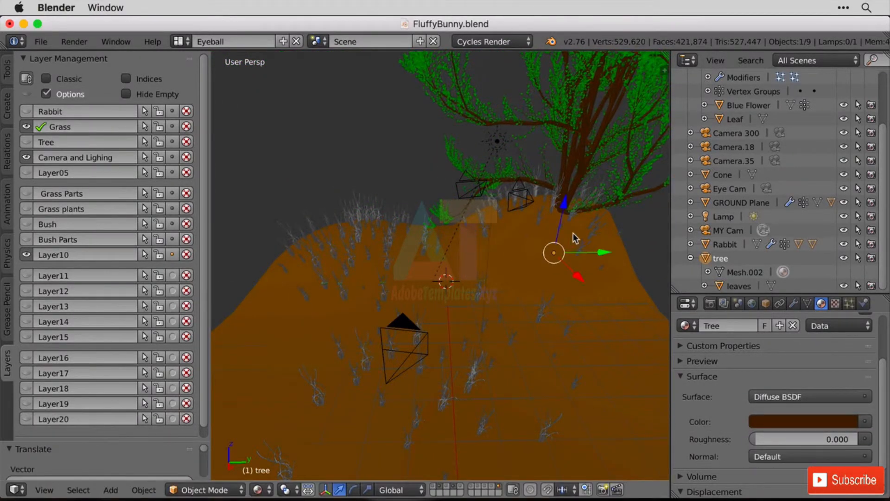
Step: Switch to solid shading and raise the tree about 2 units along global Z so its roots sit on the ground
{"action": "key", "text": "z"}
{"action": "key", "text": "z"}
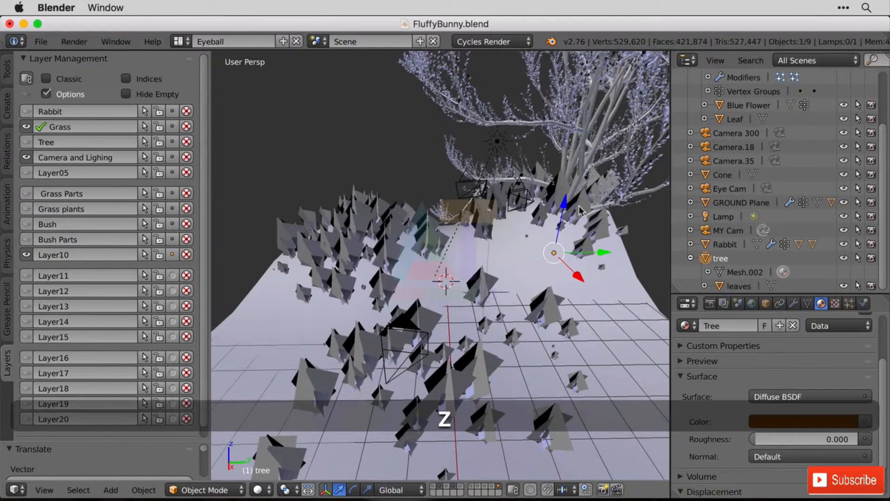
{"action": "key", "text": "g"}
{"action": "key", "text": "z"}
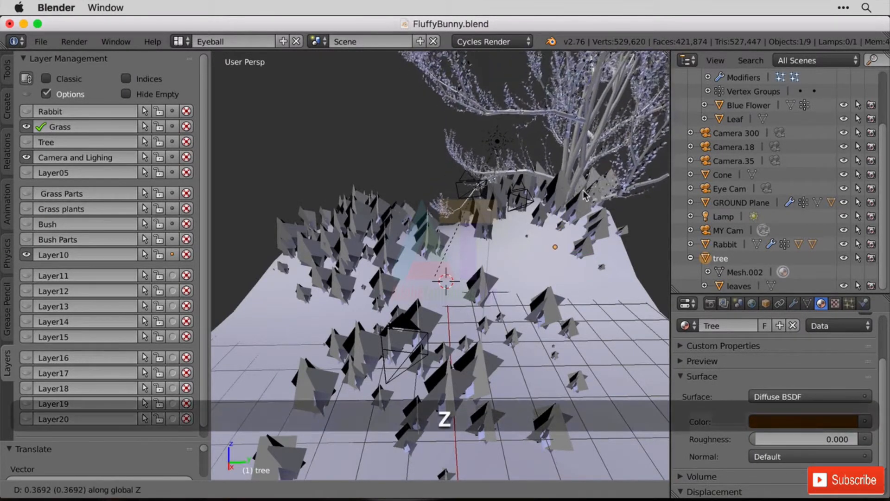
{"action": "left_click", "coordinate": [544, 232]}
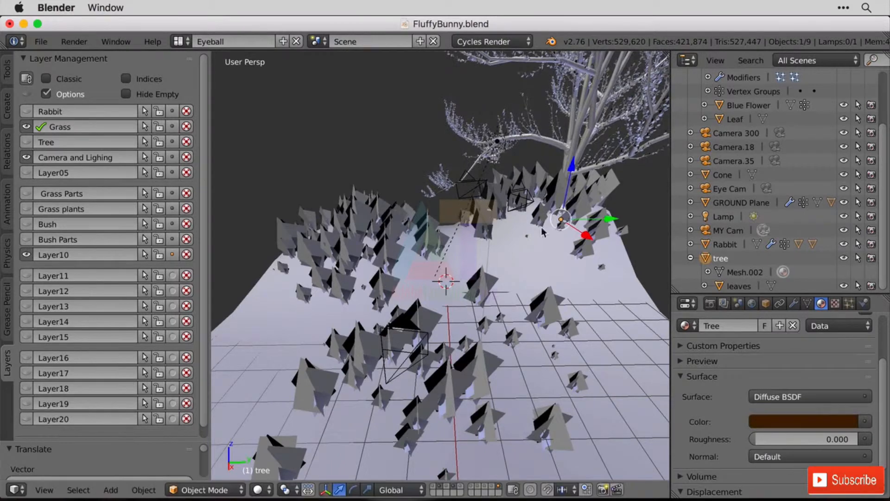
Step: Return the viewport to Material shading, check the tree's base on the hill, and look through the camera
{"action": "left_click", "coordinate": [258, 490]}
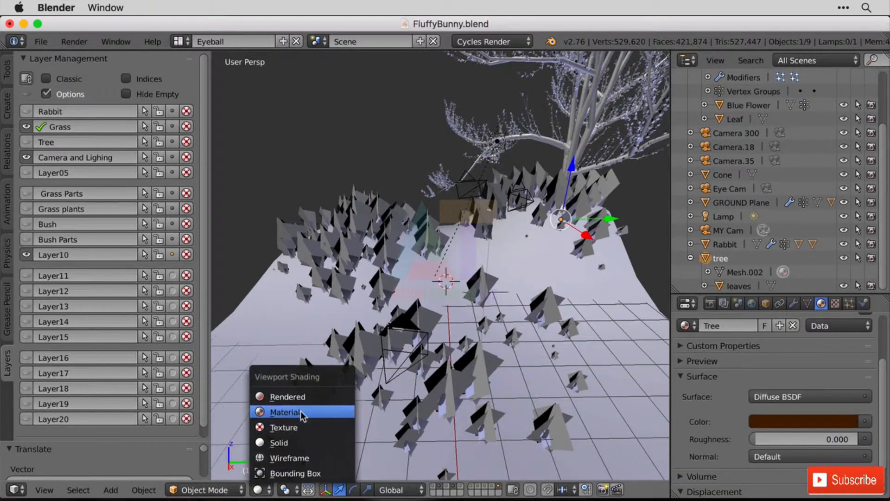
{"action": "left_click", "coordinate": [302, 416]}
{"action": "scroll", "coordinate": [633, 216], "scroll_direction": "up", "scroll_amount": 5}
{"action": "mouse_move", "coordinate": [613, 227]}
{"action": "middle_mouse_down", "text": "shift"}
{"action": "mouse_move", "coordinate": [343, 337]}
{"action": "mouse_move", "coordinate": [593, 342]}
{"action": "middle_mouse_up", "text": "shift"}
{"action": "middle_click_drag", "start_coordinate": [346, 253], "coordinate": [387, 304]}
{"action": "left_click", "coordinate": [16, 490]}
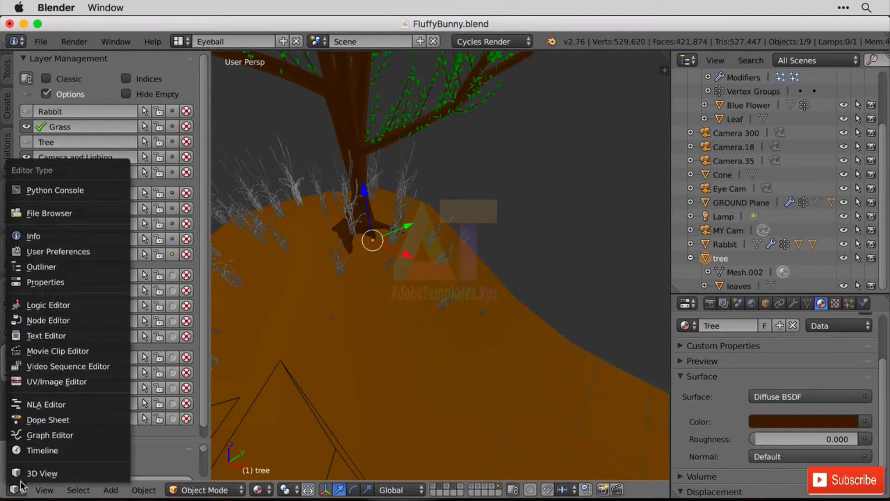
{"action": "left_click", "coordinate": [45, 490]}
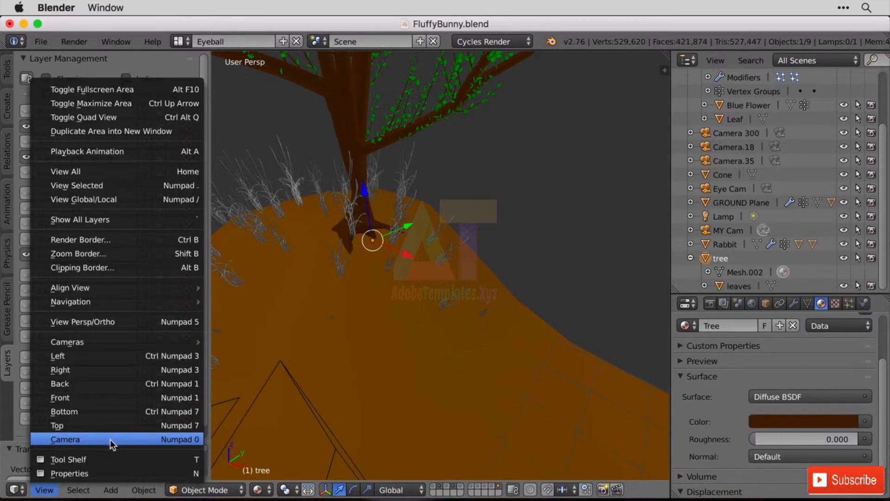
{"action": "left_click", "coordinate": [114, 439]}
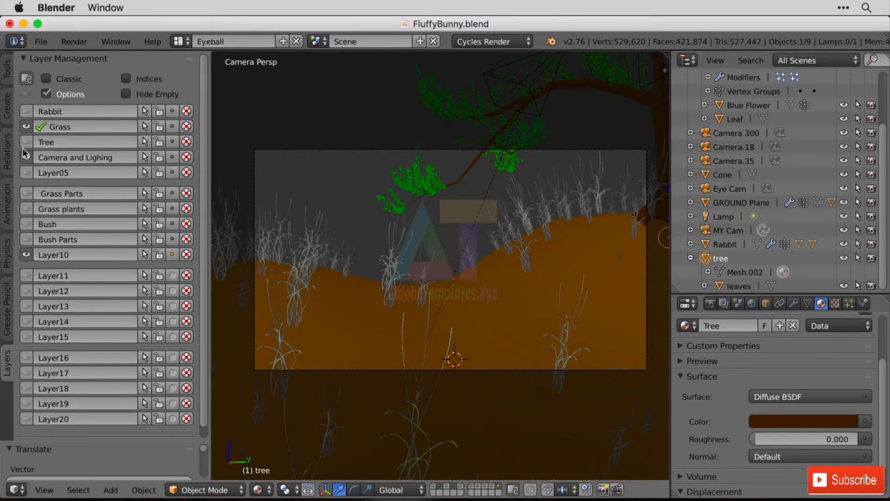
Step: Also show the Rabbit, Tree, Bush Parts, Bush, Grass plants and Grass Parts layers
{"action": "left_click", "coordinate": [26, 112], "text": "shift"}
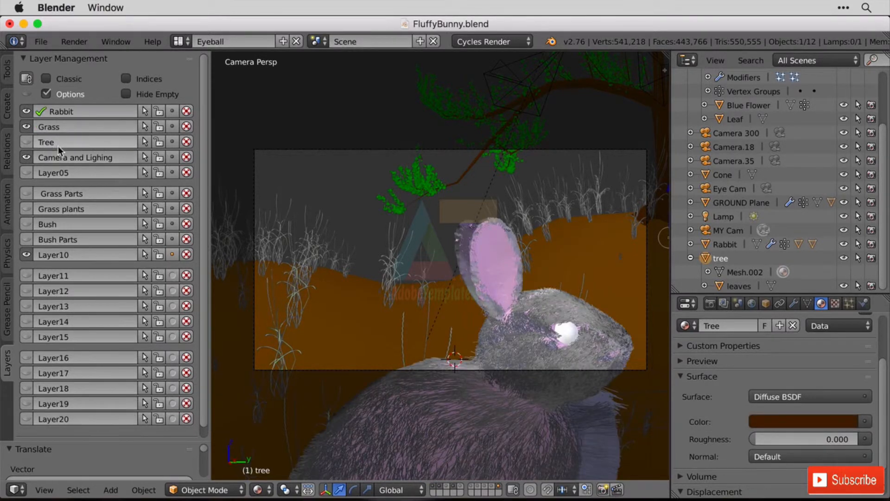
{"action": "left_click", "coordinate": [27, 142], "text": "shift"}
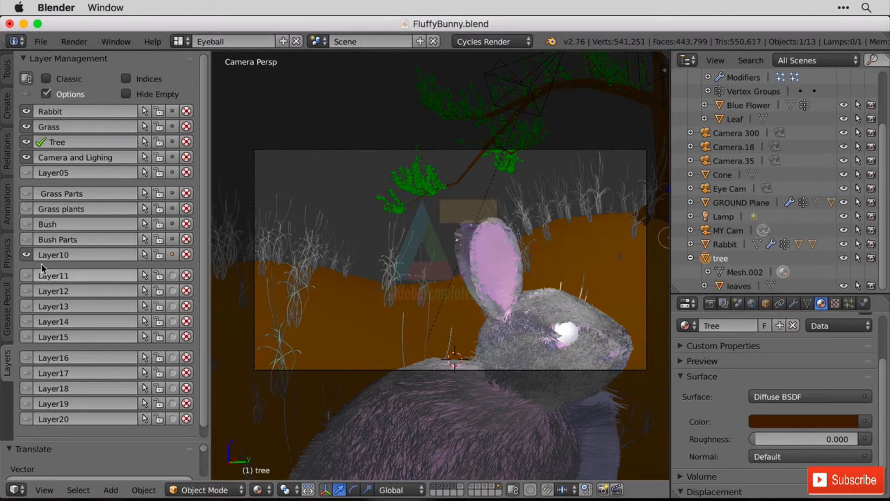
{"action": "left_click", "coordinate": [27, 240], "text": "shift"}
{"action": "left_click", "coordinate": [26, 224], "text": "shift"}
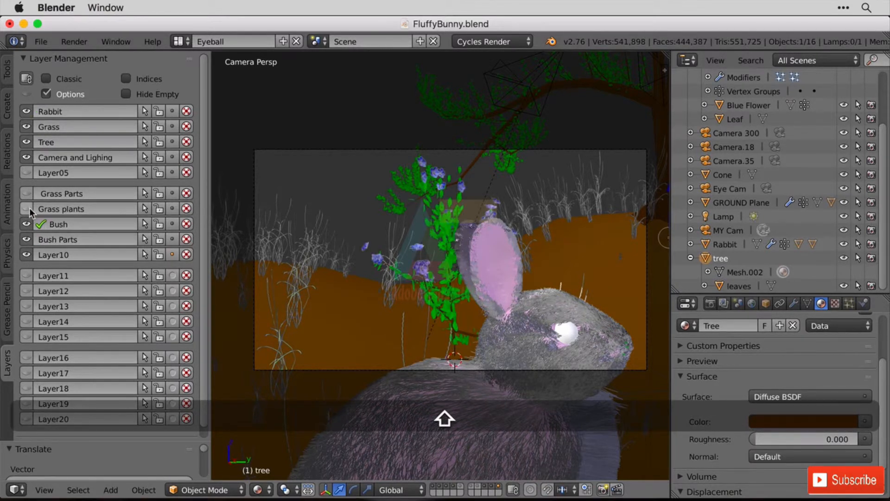
{"action": "left_click", "coordinate": [27, 209], "text": "shift"}
{"action": "left_click", "coordinate": [27, 193], "text": "shift"}
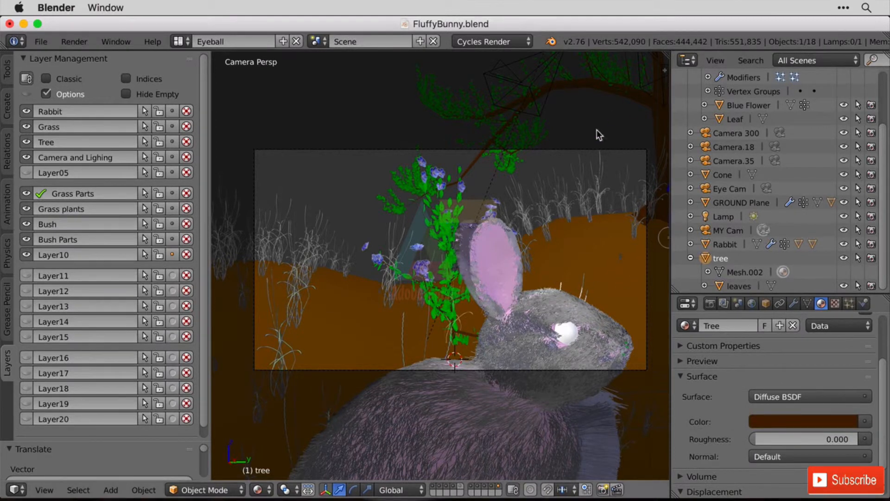
Step: Enable Lock Camera to View and pull the camera back until the whole rabbit is in frame
{"action": "key", "text": "n"}
{"action": "left_click", "coordinate": [603, 415]}
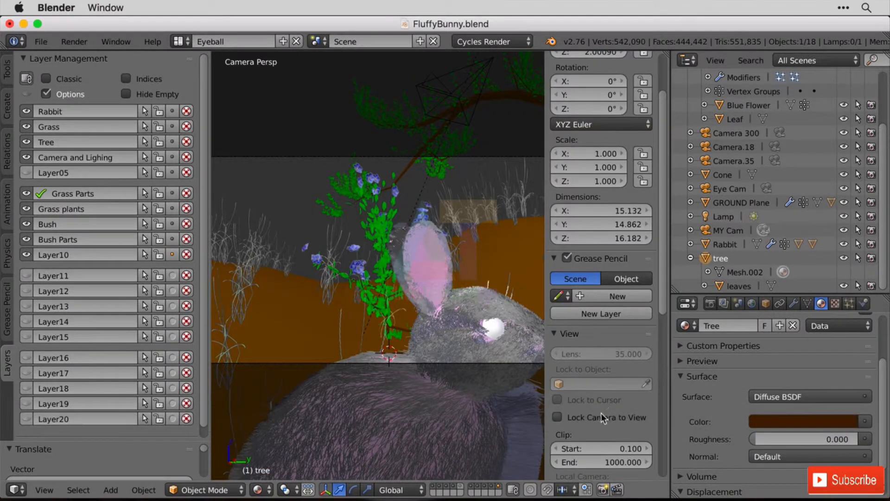
{"action": "mouse_move", "coordinate": [454, 283]}
{"action": "middle_mouse_down"}
{"action": "mouse_move", "coordinate": [454, 291]}
{"action": "mouse_move", "coordinate": [441, 276]}
{"action": "middle_mouse_up"}
{"action": "scroll", "coordinate": [439, 277], "scroll_direction": "down", "scroll_amount": 10}
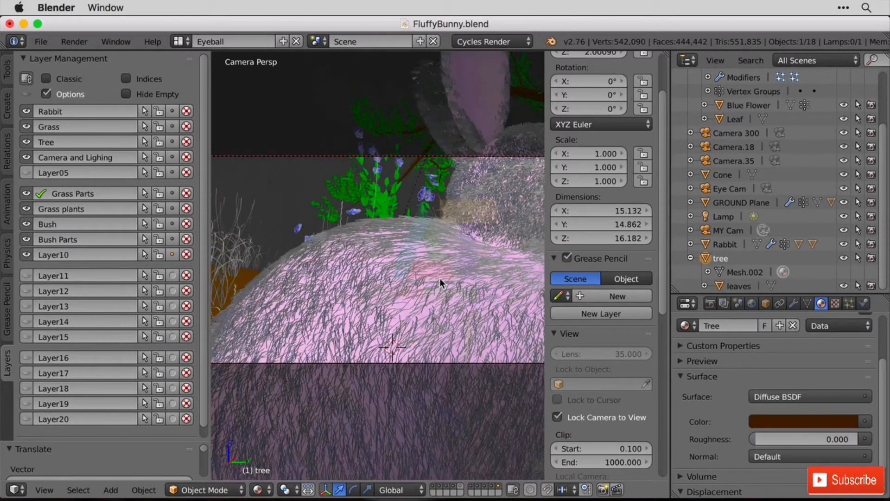
{"action": "key", "text": "n"}
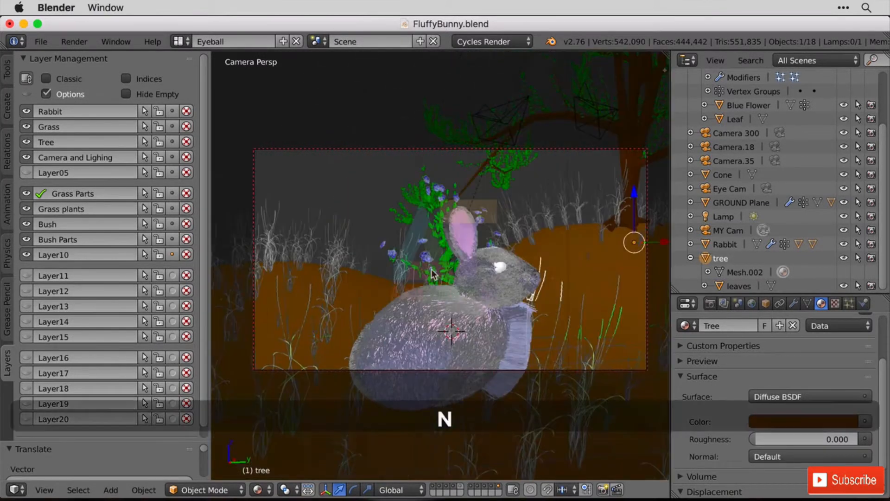
Step: Hide the tool shelf and reframe the locked camera with the rabbit in the lower-left foreground and the tree on the hill behind
{"action": "key", "text": "t"}
{"action": "scroll", "coordinate": [504, 291], "scroll_direction": "down", "scroll_amount": 3}
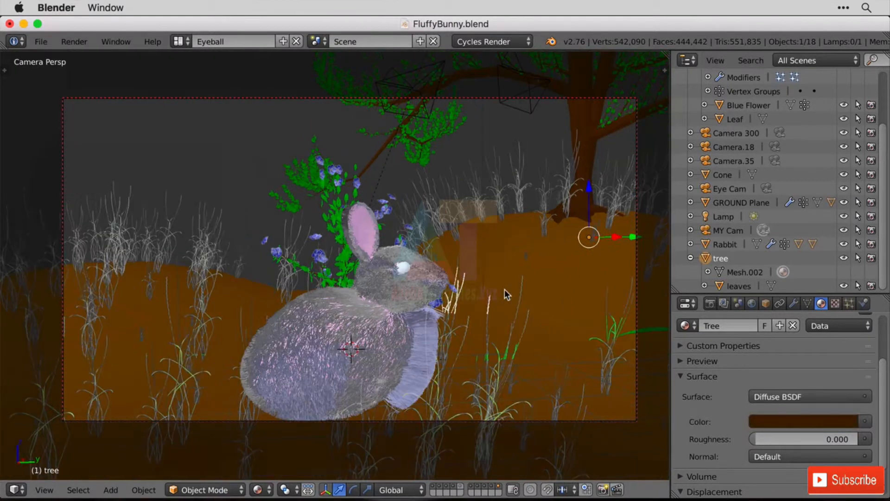
{"action": "middle_click_drag", "start_coordinate": [503, 296], "coordinate": [385, 366], "text": "shift"}
{"action": "scroll", "coordinate": [346, 319], "scroll_direction": "up", "scroll_amount": 1}
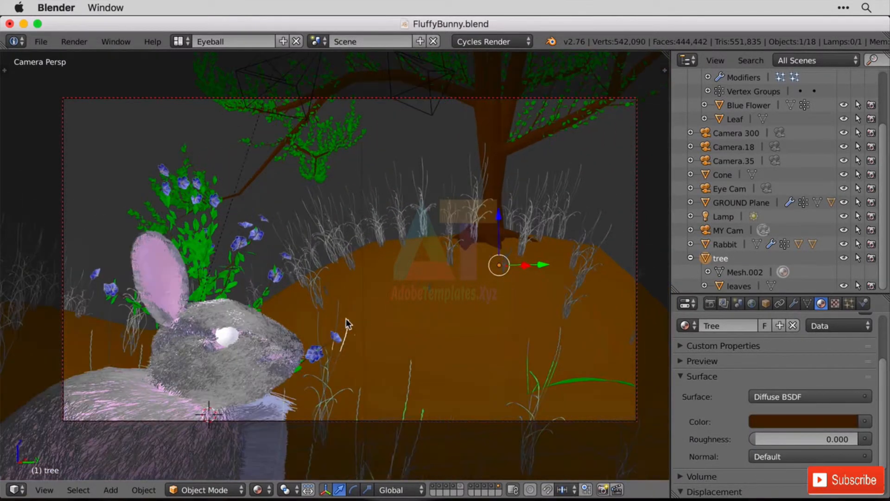
{"action": "middle_click_drag", "start_coordinate": [369, 332], "coordinate": [380, 328], "text": "shift"}
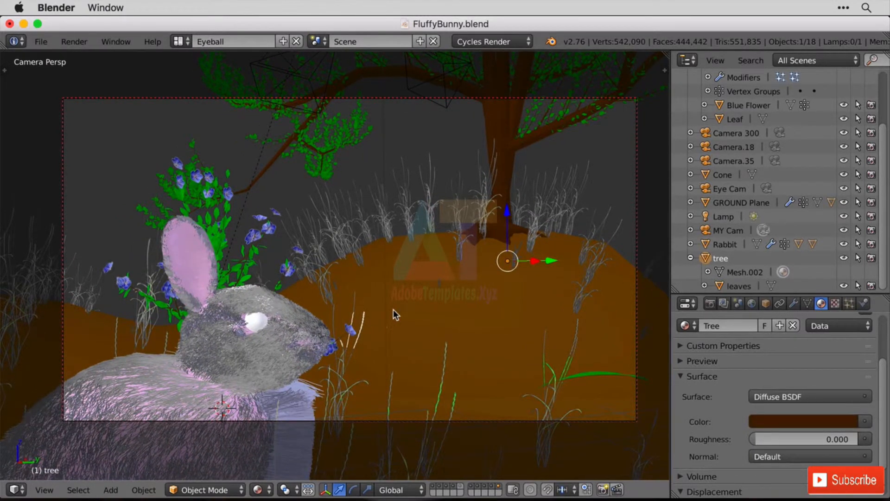
Step: Review the scene's sampling and light path settings and render the current camera shot as an image
{"action": "left_click", "coordinate": [710, 303]}
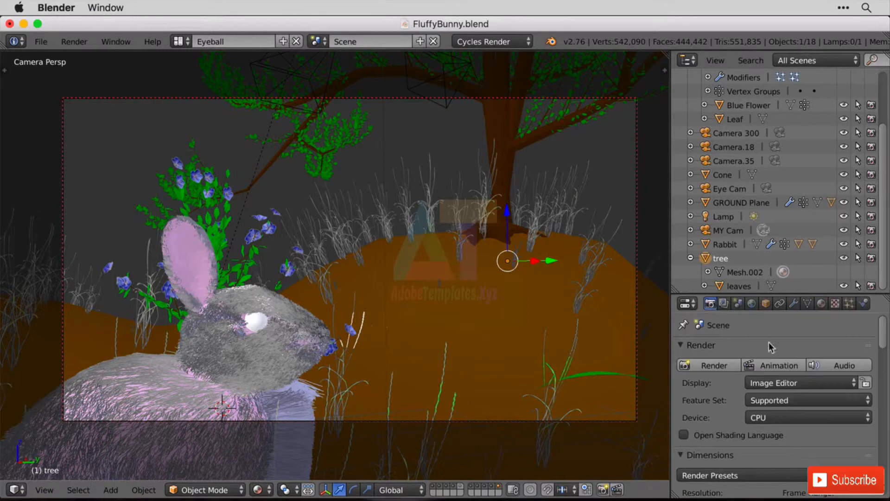
{"action": "scroll", "coordinate": [771, 368], "scroll_direction": "down", "scroll_amount": 15}
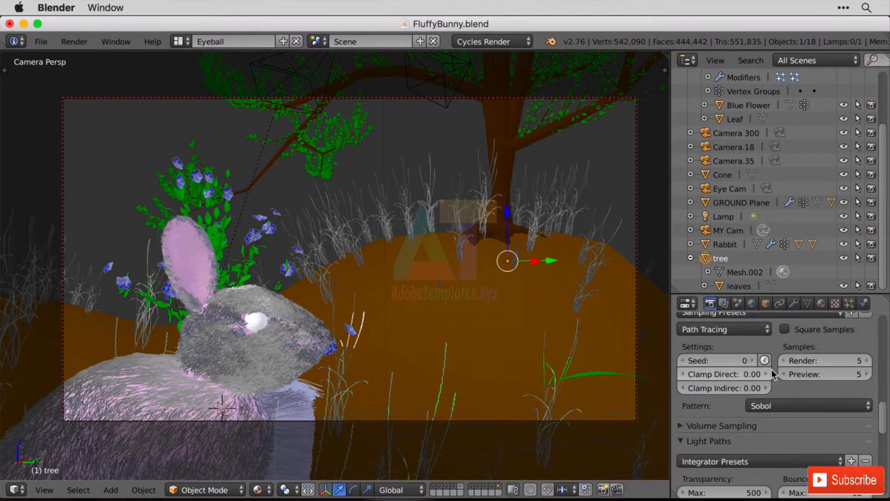
{"action": "scroll", "coordinate": [772, 369], "scroll_direction": "down", "scroll_amount": 3}
{"action": "left_click", "coordinate": [74, 42]}
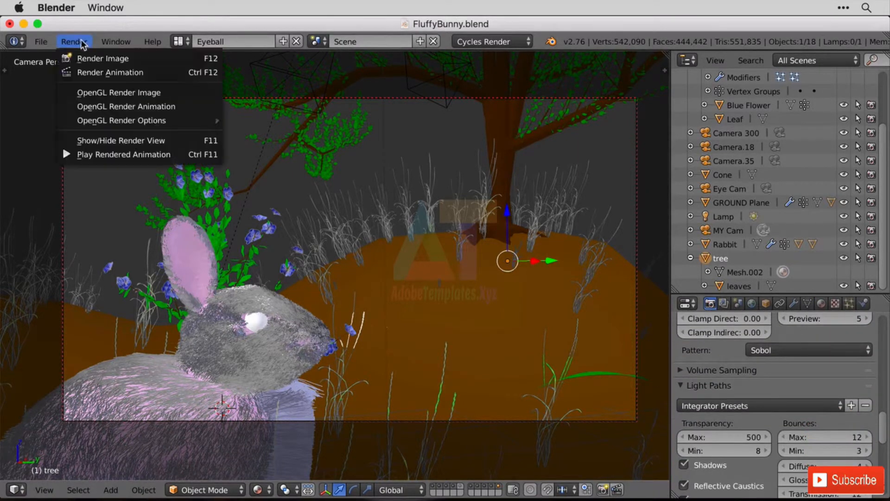
{"action": "left_click", "coordinate": [105, 59]}
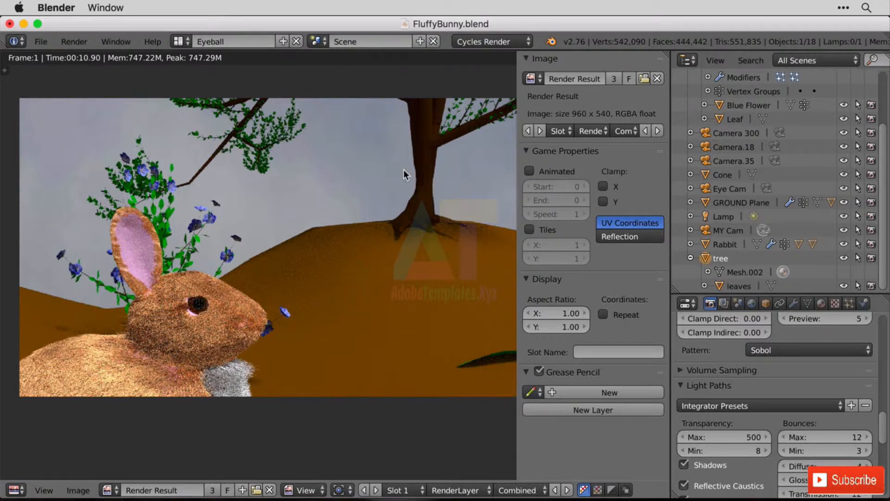
Step: Return from the render result to the 3D view and scale the tree up uniformly for a thicker trunk in the shot
{"action": "left_click", "coordinate": [16, 490]}
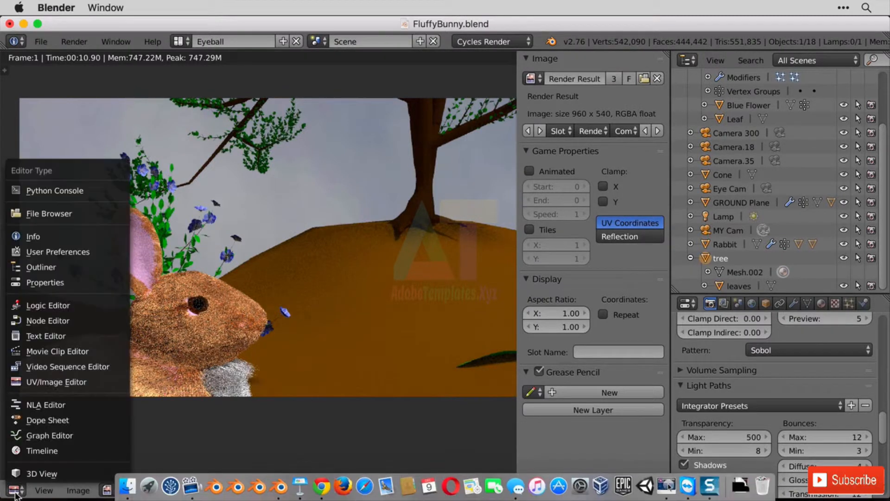
{"action": "left_click", "coordinate": [37, 473]}
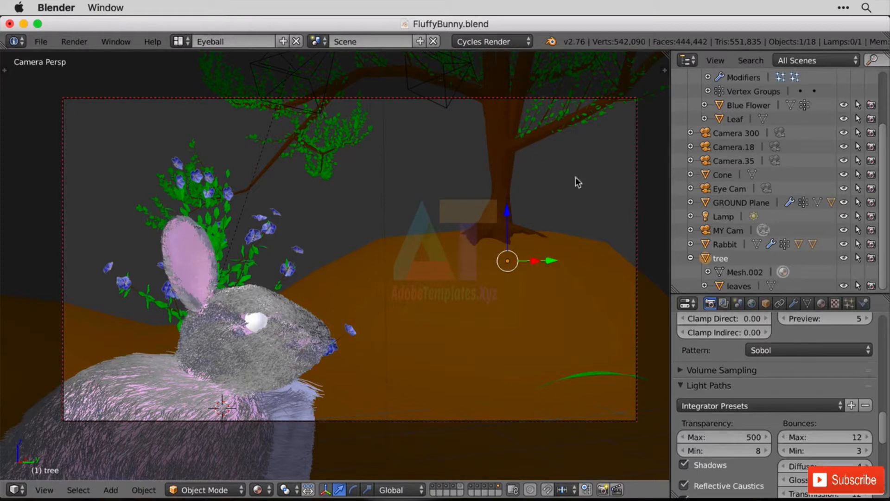
{"action": "key", "text": "s"}
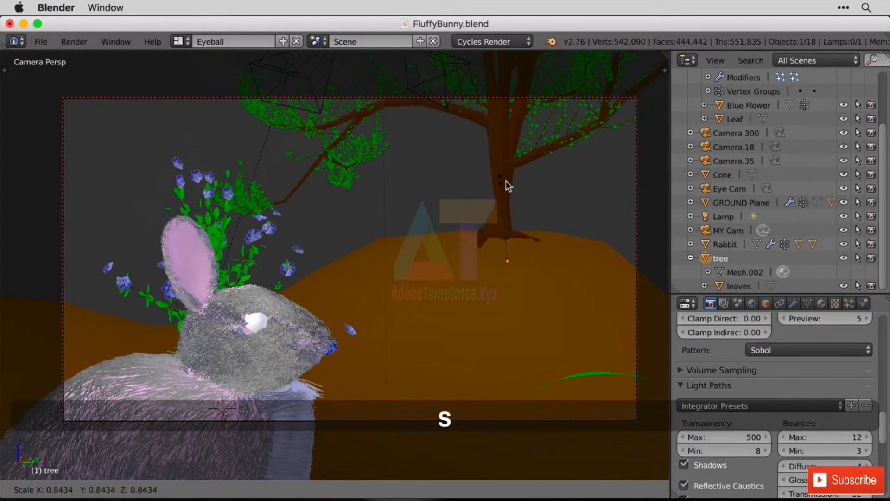
{"action": "left_click", "coordinate": [405, 128]}
Step: Lower the enlarged tree about 0.6 units along global Z so its roots meet the hill
{"action": "key", "text": "g"}
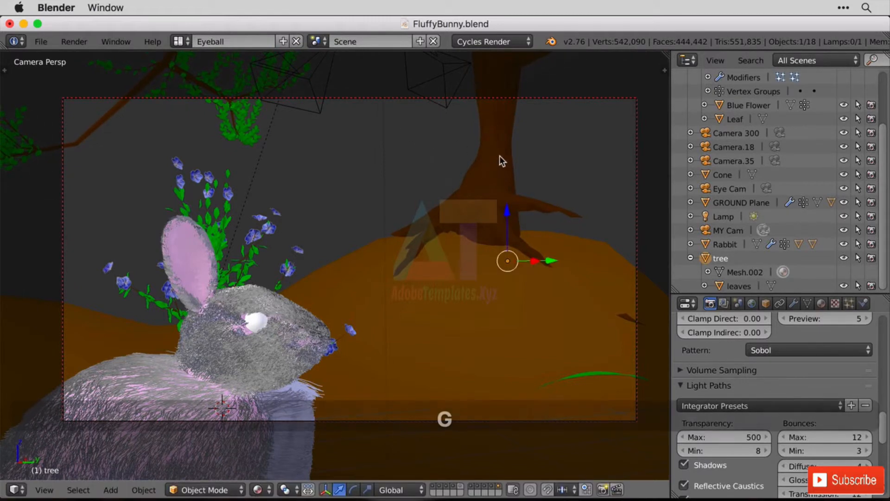
{"action": "key", "text": "z"}
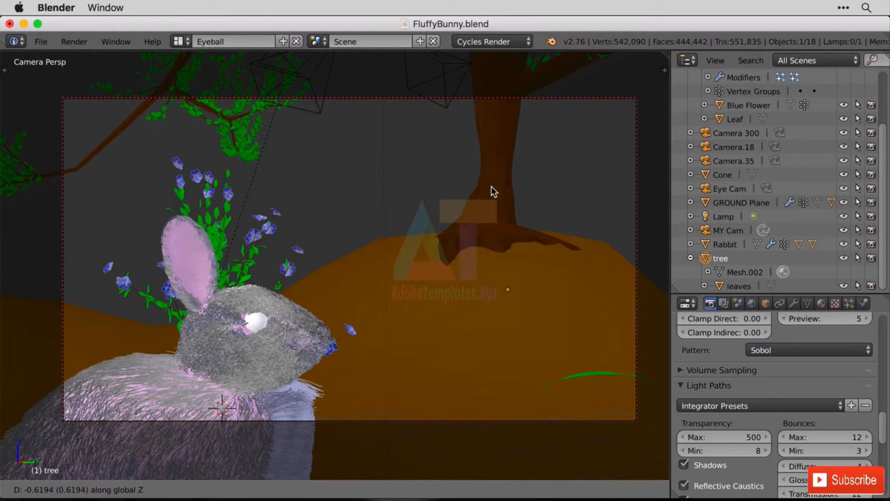
{"action": "left_click", "coordinate": [491, 188]}
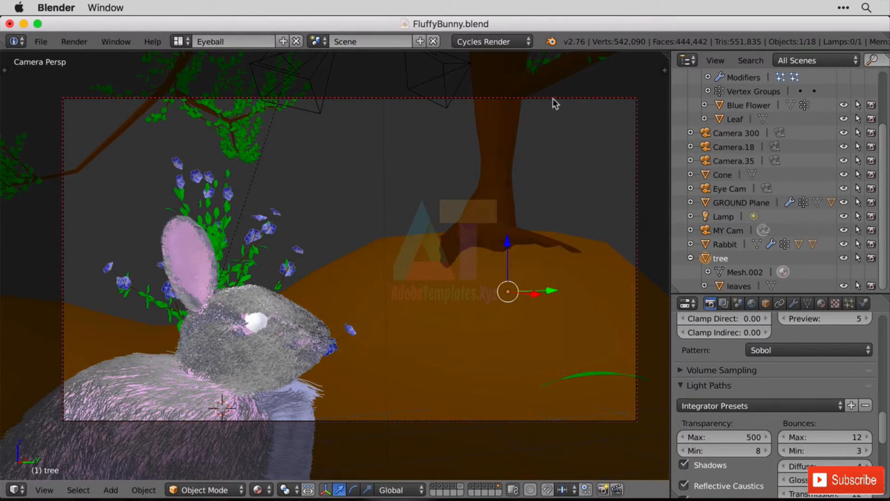
Step: Render the shot to check the enlarged tree, and go back to the 3D view
{"action": "left_click", "coordinate": [75, 42]}
{"action": "left_click", "coordinate": [107, 57]}
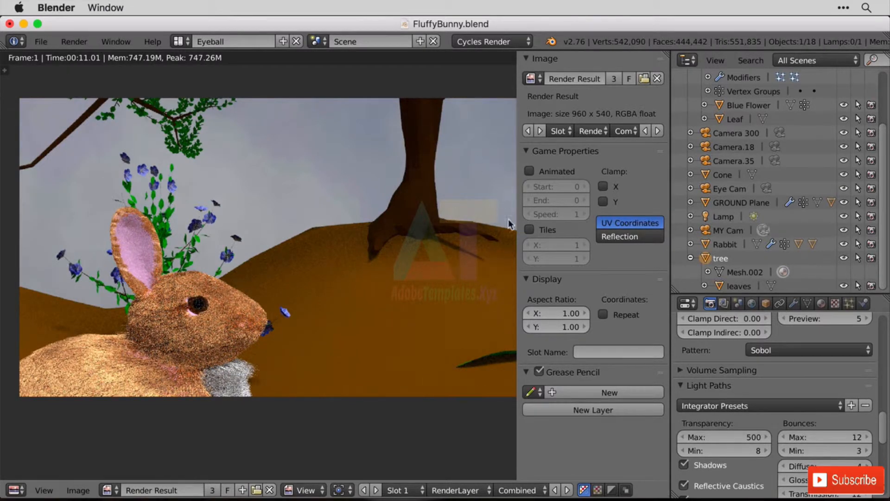
{"action": "left_click", "coordinate": [15, 490]}
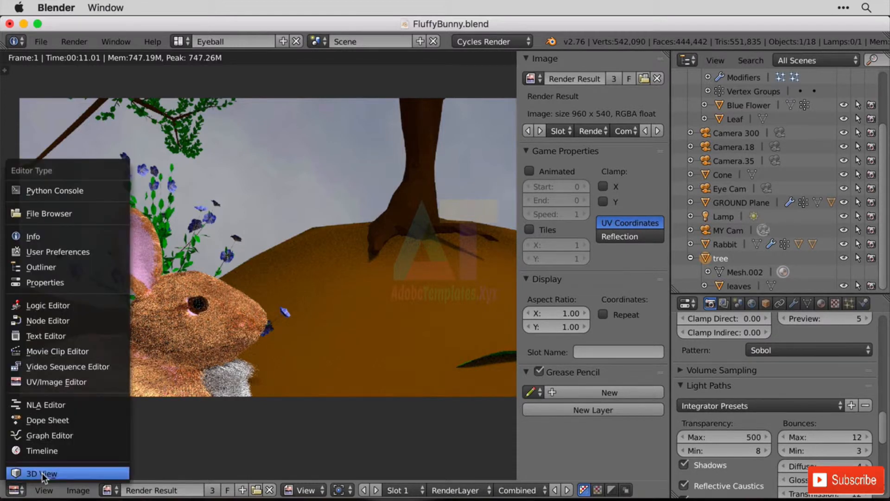
{"action": "left_click", "coordinate": [41, 476]}
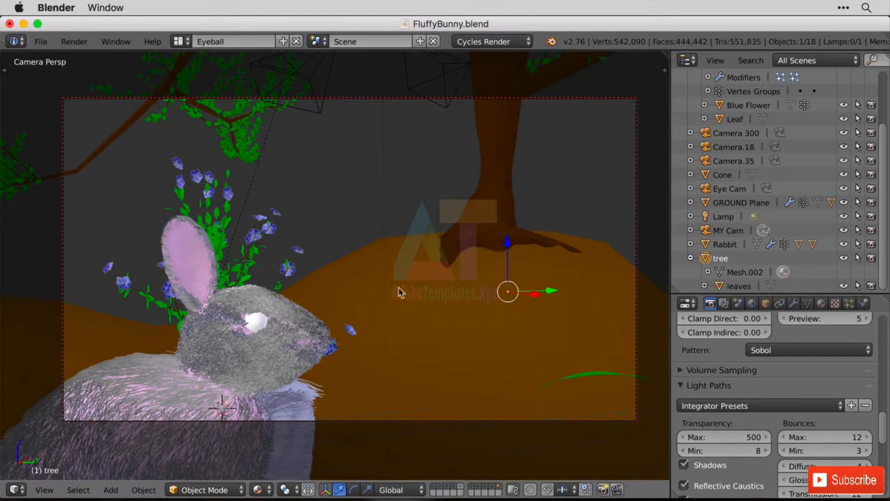
Step: In Edit Mode, pull the tip of the tree's right-hand root down about 0.7 units with proportional editing at a size of about 1.46
{"action": "left_click", "coordinate": [217, 490]}
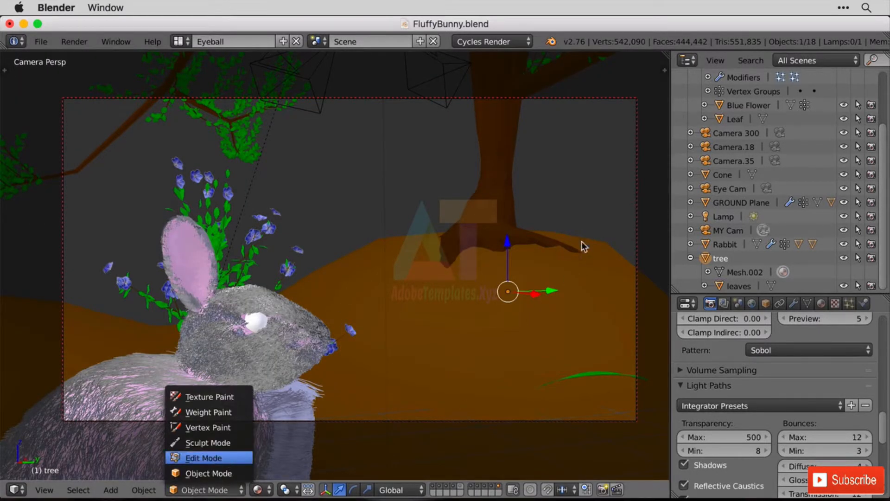
{"action": "key", "text": "Tab"}
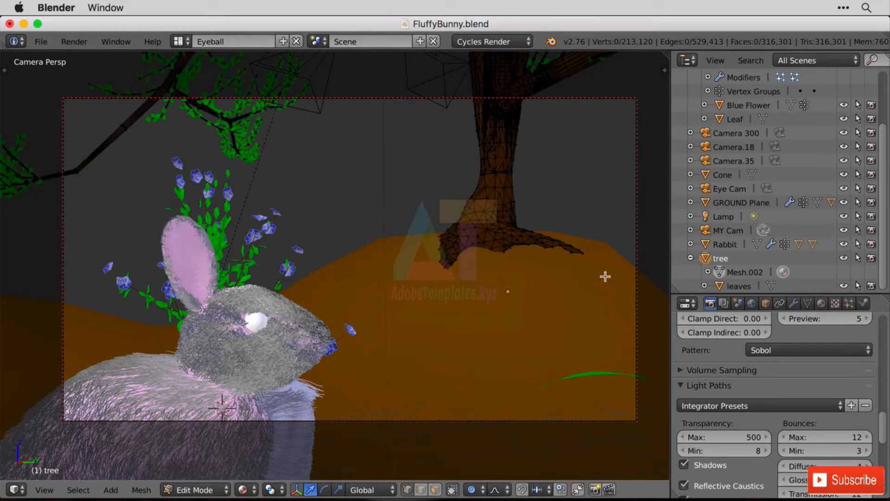
{"action": "right_click", "coordinate": [582, 253]}
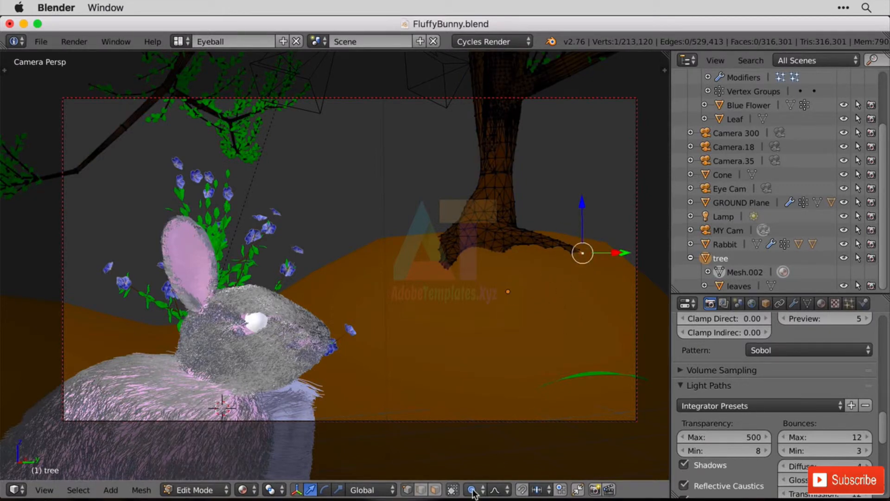
{"action": "key", "text": "g"}
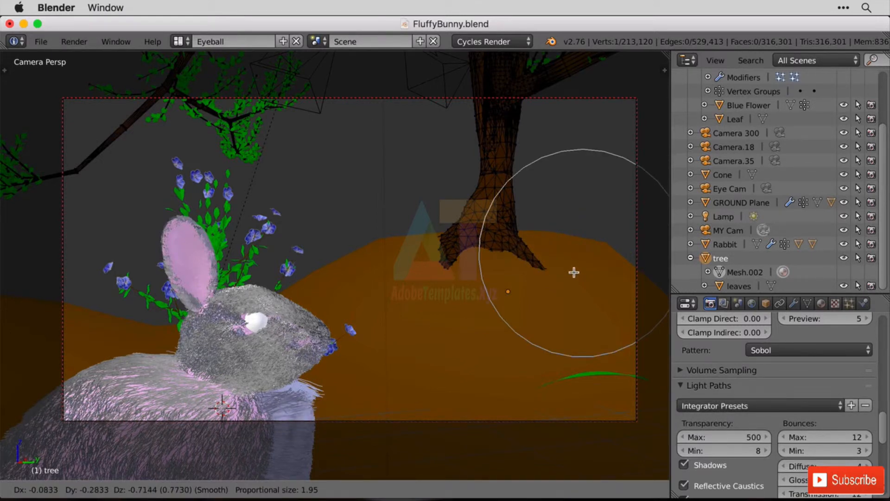
{"action": "scroll", "coordinate": [575, 272], "scroll_direction": "up", "scroll_amount": 1}
{"action": "scroll", "coordinate": [574, 272], "scroll_direction": "up", "scroll_amount": 2}
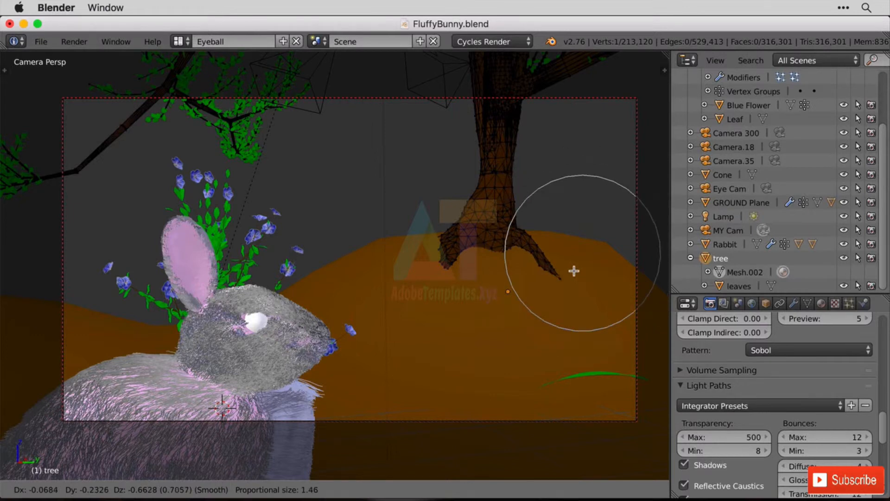
{"action": "left_click", "coordinate": [574, 271]}
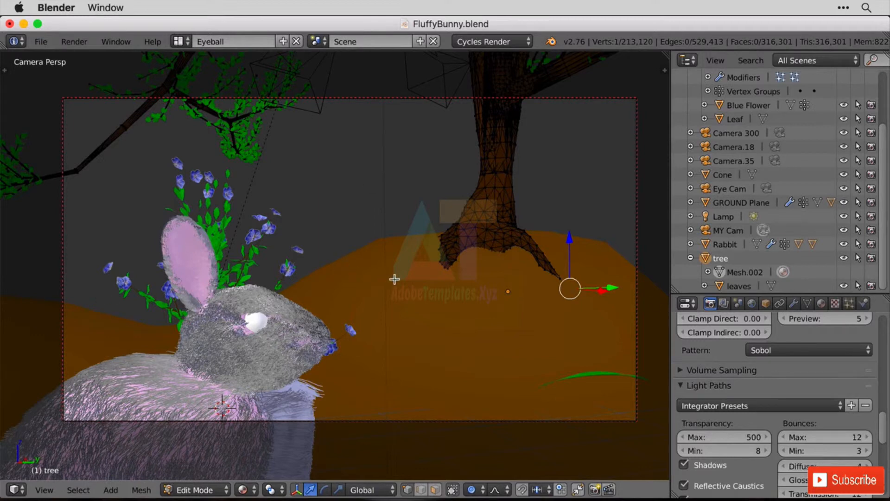
Step: Select a vertex on the trunk, return the tree to Object Mode and scale it up by about 1.04
{"action": "key", "text": "shift"}
{"action": "right_click", "coordinate": [495, 168]}
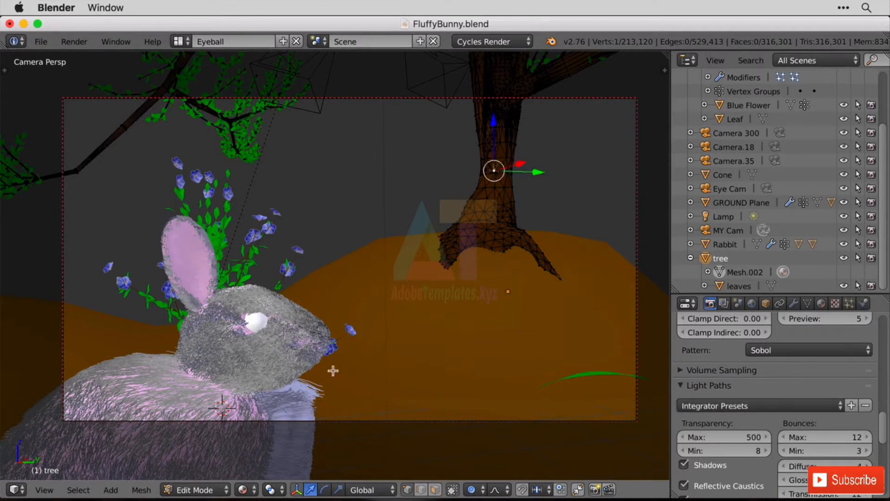
{"action": "key", "text": "Tab"}
{"action": "key", "text": "s"}
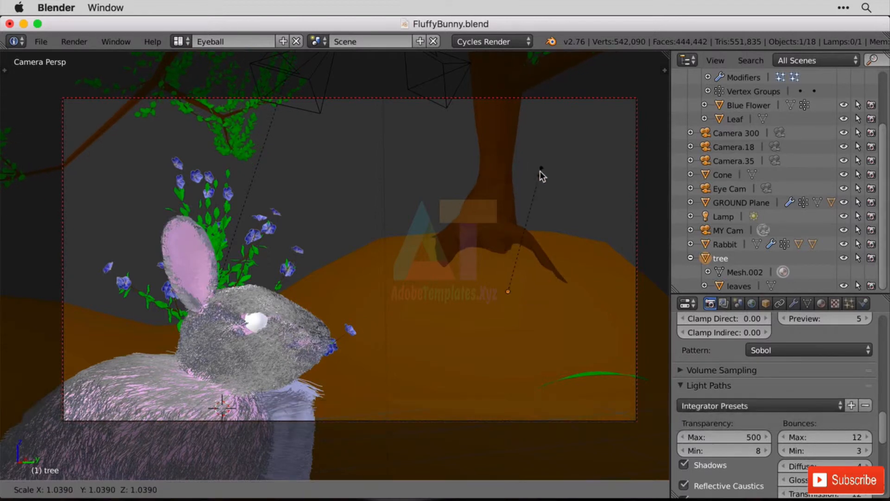
{"action": "left_click", "coordinate": [539, 171]}
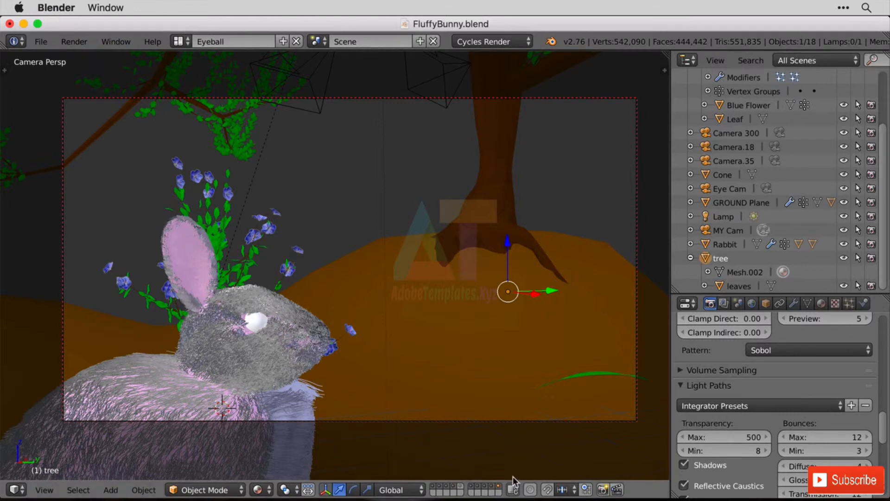
Step: Also show Layer05, display the layer list, and render the camera shot again
{"action": "key", "text": "shift"}
{"action": "left_click", "coordinate": [462, 487], "text": "shift"}
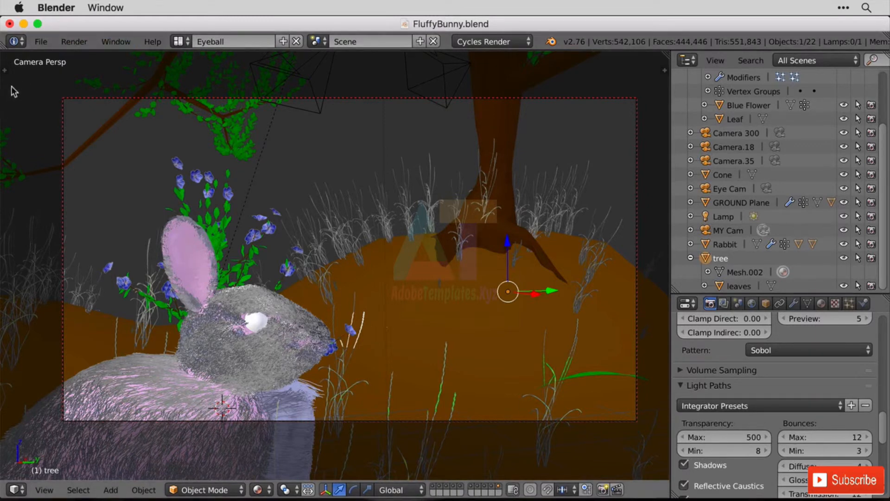
{"action": "key", "text": "t"}
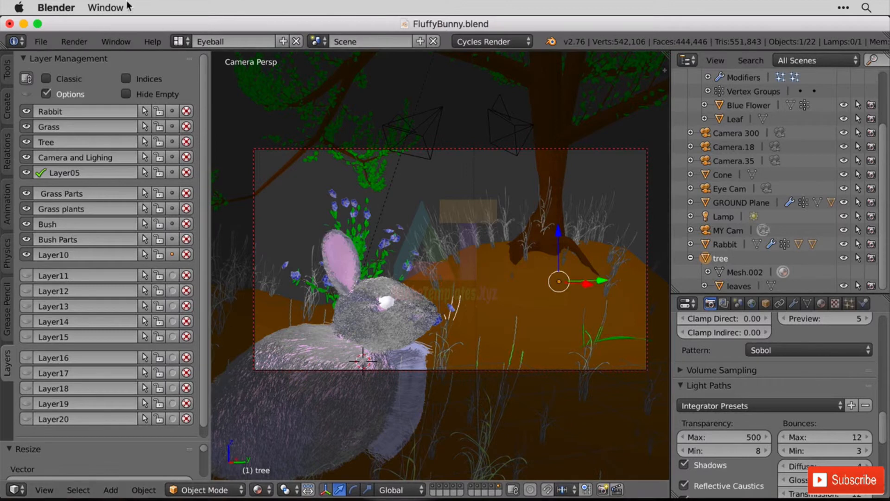
{"action": "left_click", "coordinate": [74, 41]}
{"action": "left_click", "coordinate": [101, 59]}
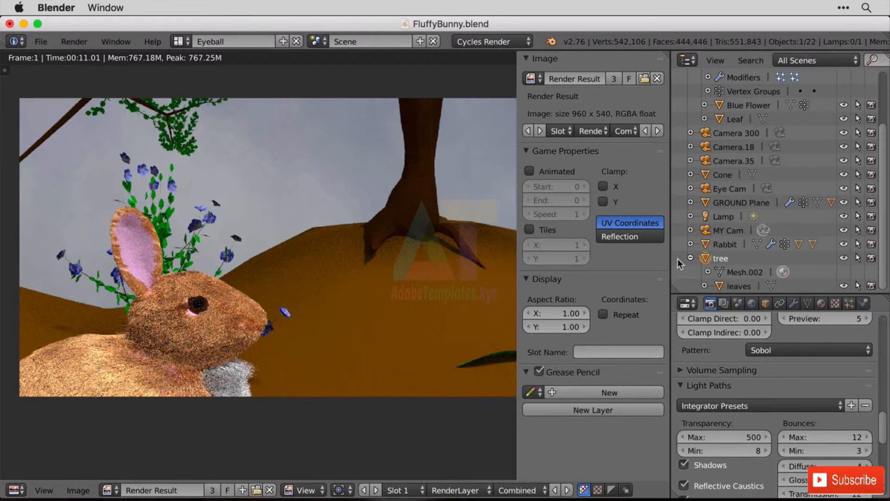
Step: Collapse the tree and Bush entries in the outliner and open the GROUND Plane's particle settings
{"action": "left_click", "coordinate": [691, 258]}
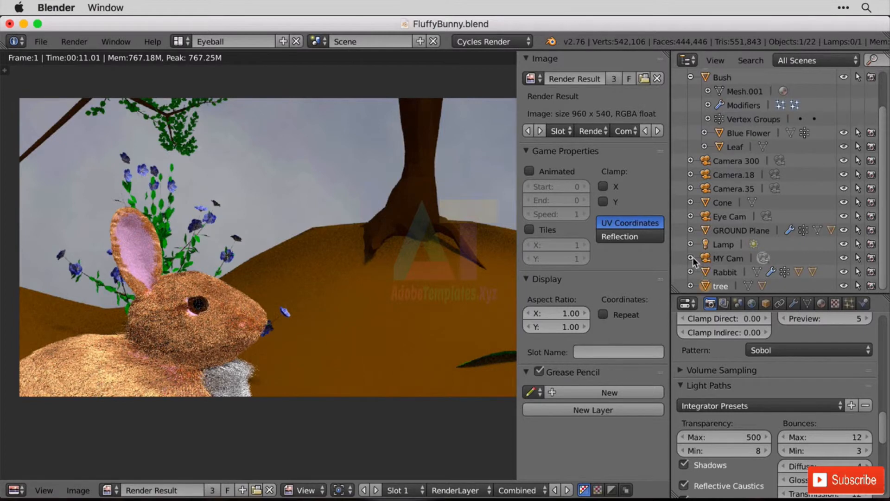
{"action": "left_click", "coordinate": [691, 77]}
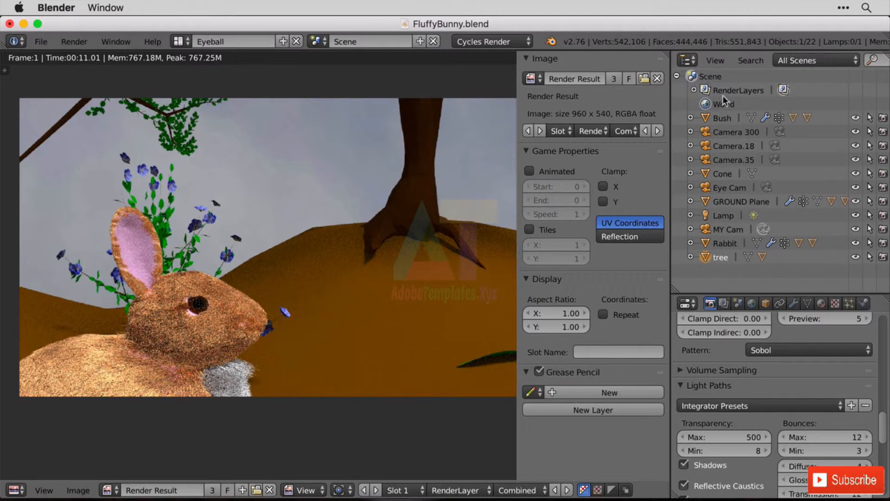
{"action": "left_click", "coordinate": [731, 200]}
{"action": "left_click", "coordinate": [851, 305]}
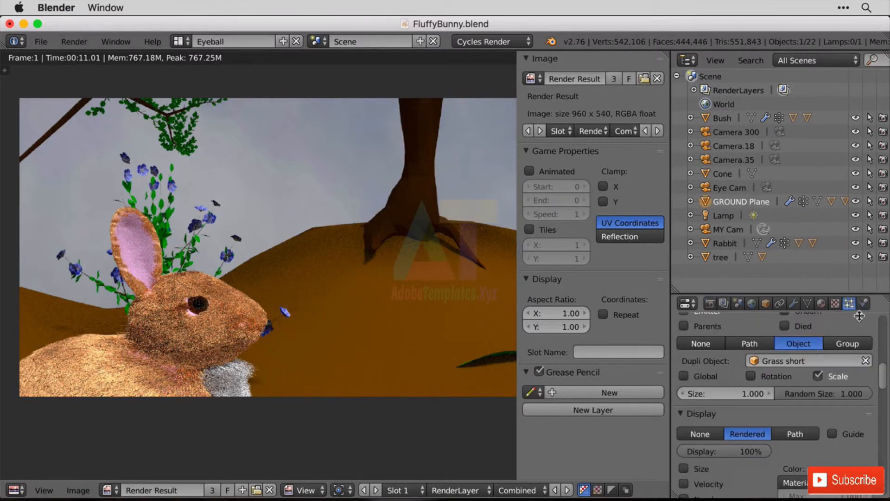
Step: Enable the GROUND Plane's Short Grass particle system for rendering and render the shot again
{"action": "left_click_drag", "start_coordinate": [884, 383], "coordinate": [883, 331]}
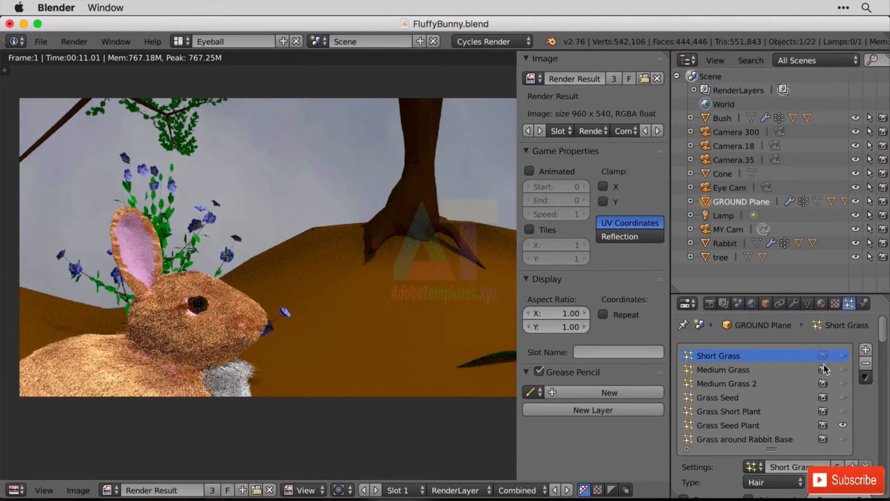
{"action": "left_click", "coordinate": [69, 42]}
{"action": "left_click", "coordinate": [98, 58]}
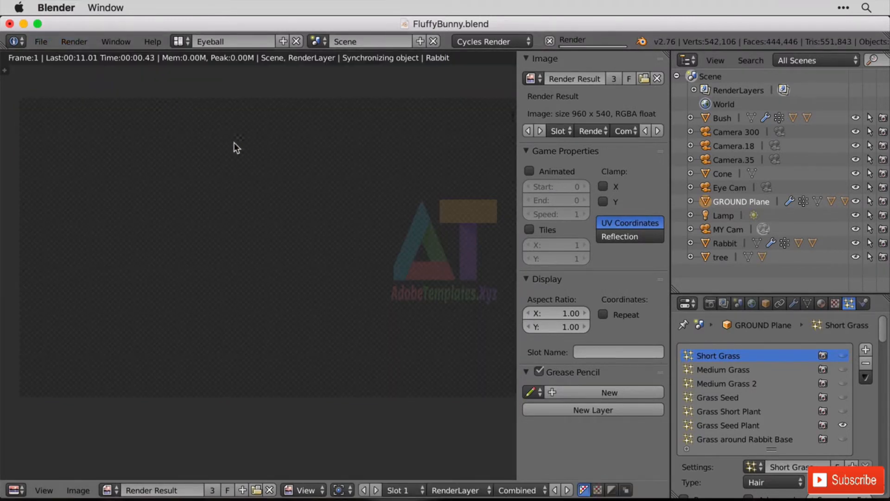